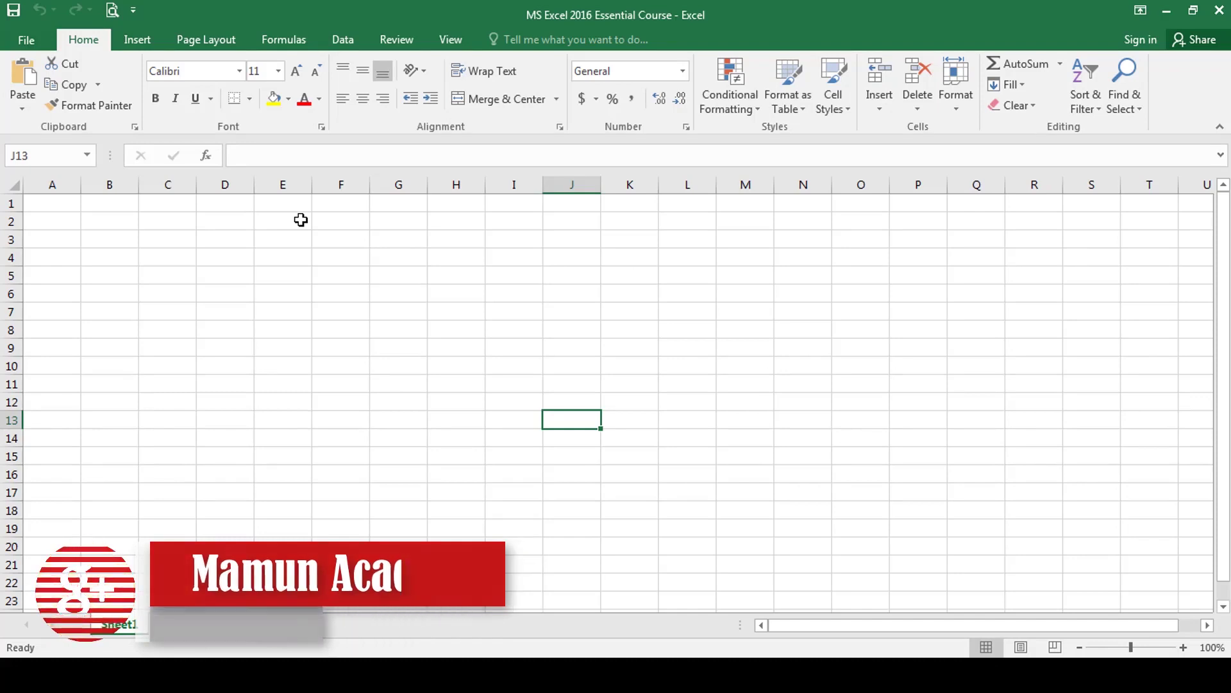
Select cells K12, M10 and J10 while browsing Page Layout through View tabs, returning to Home.
left_click(649, 402)
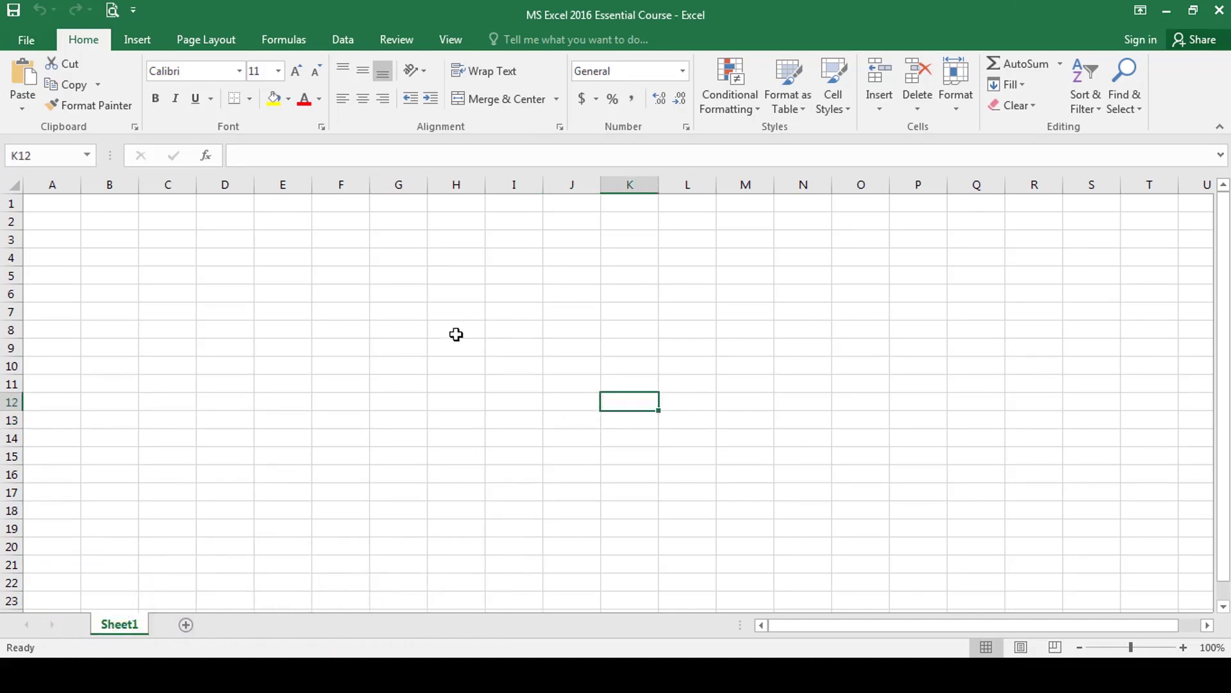
left_click(760, 363)
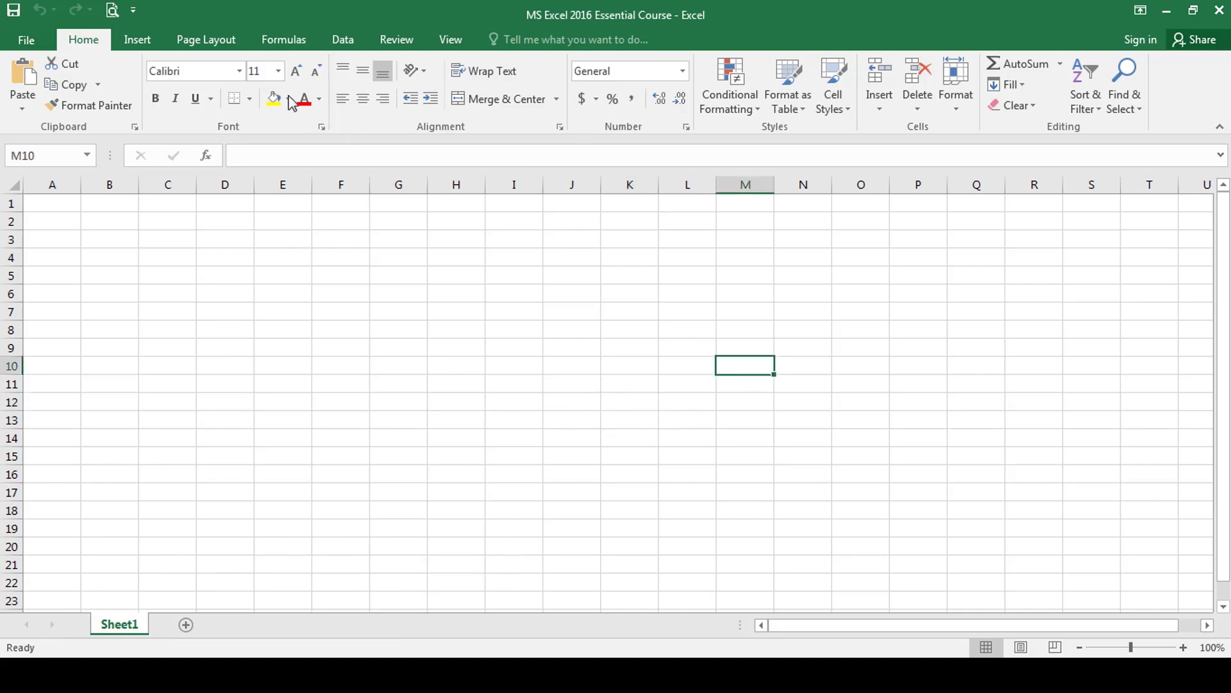
left_click(206, 39)
left_click(284, 39)
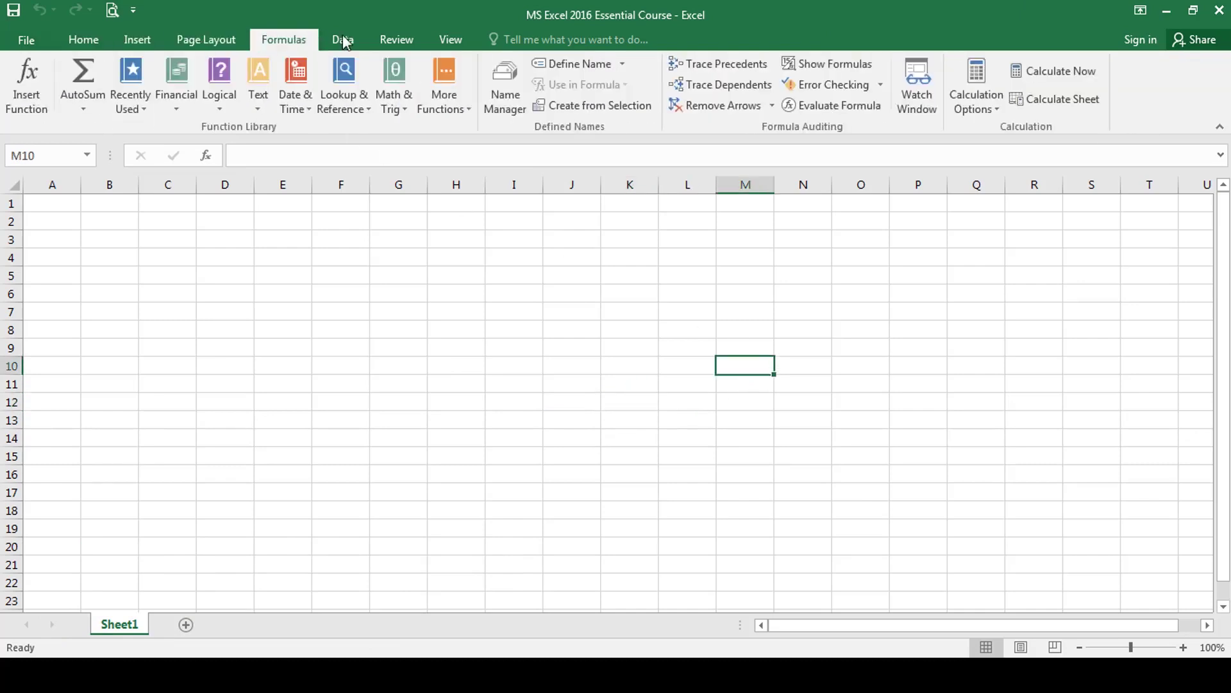
left_click(343, 39)
left_click(396, 39)
left_click(449, 40)
left_click(567, 364)
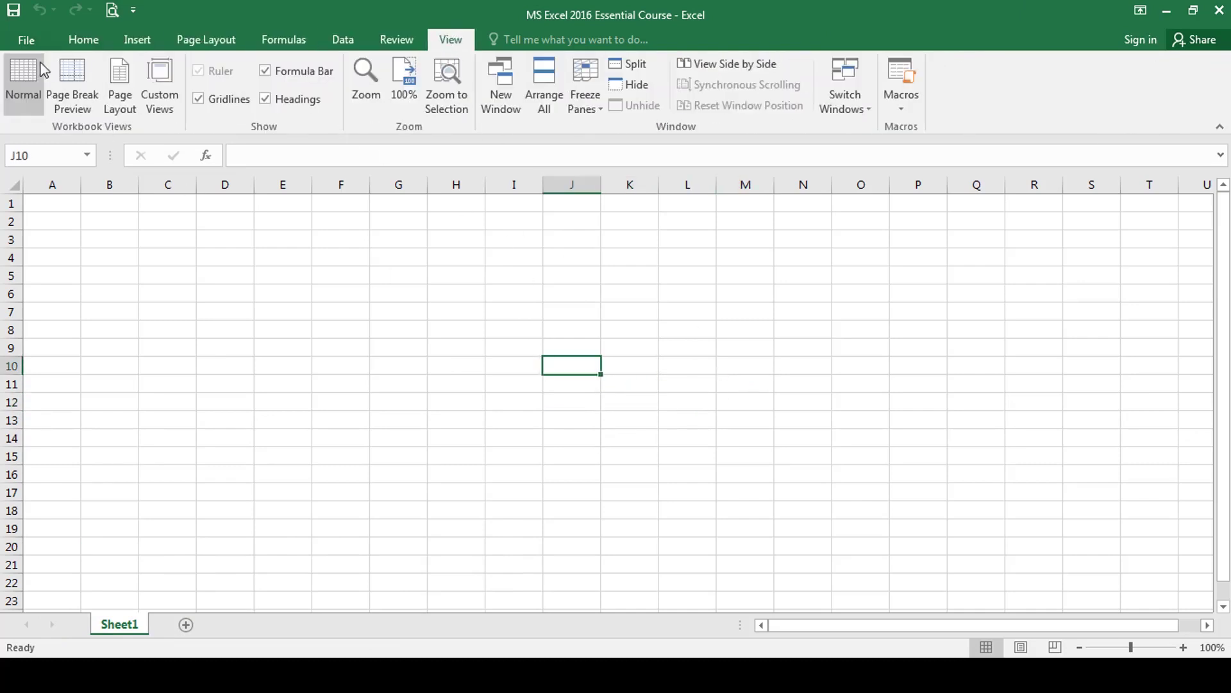
left_click(84, 40)
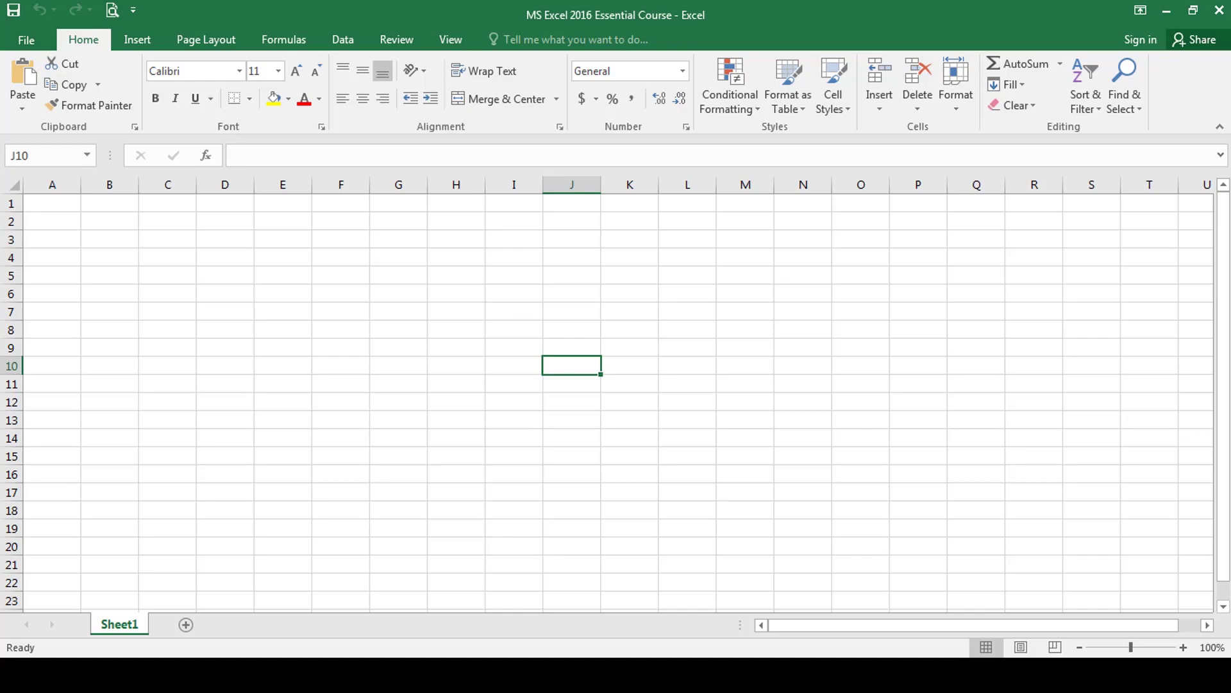
Select runs of cells down column K, including from K3, and cell N12.
left_click_drag(616, 220, 619, 467)
left_click(780, 401)
left_click_drag(629, 245, 627, 435)
Switch to the Exercise File workbook and follow its link to the List Of Function index.
left_click(584, 674)
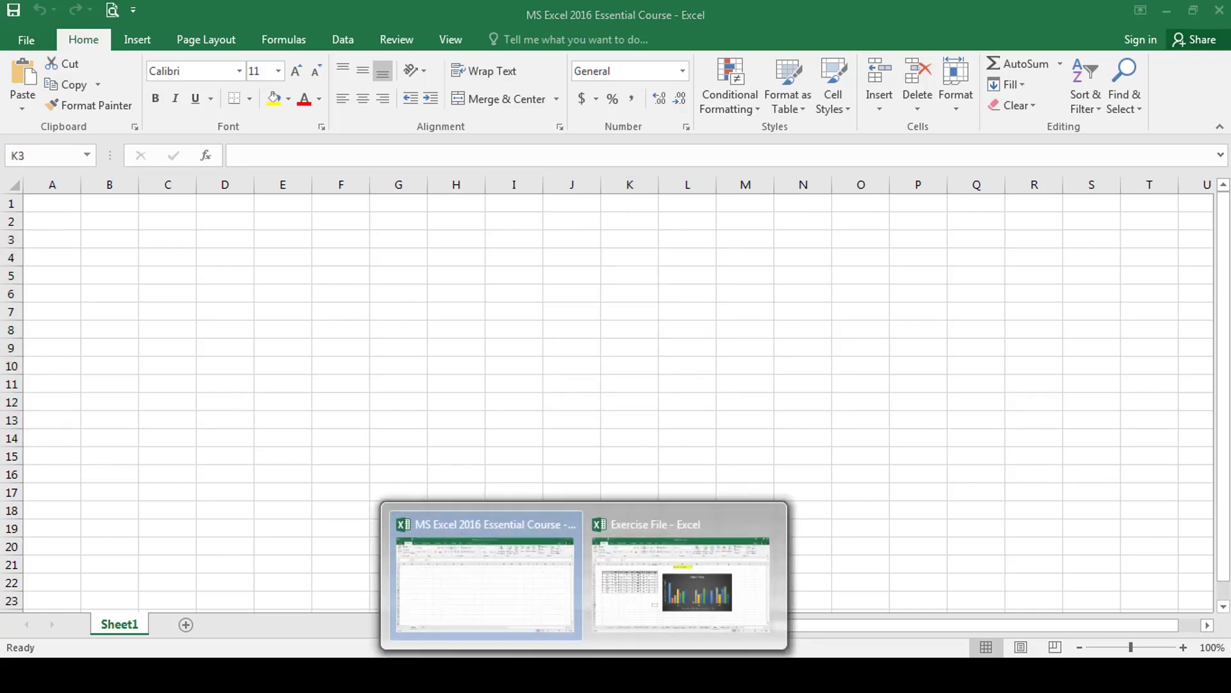
left_click(640, 576)
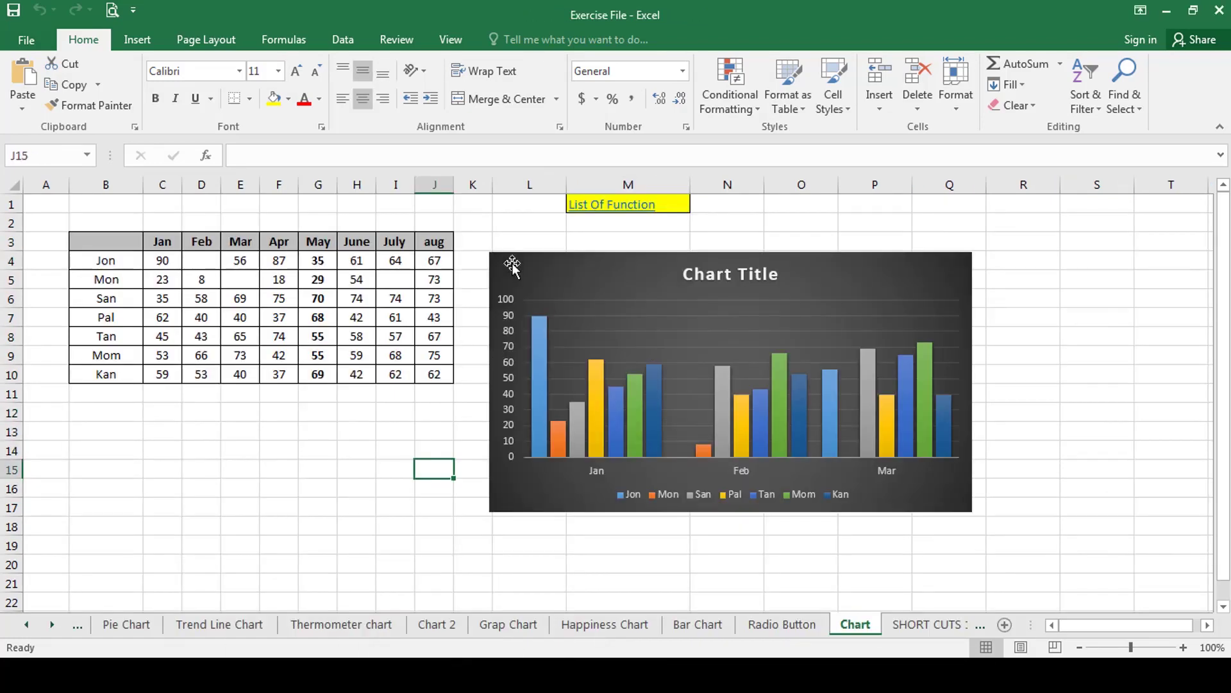
left_click(613, 206)
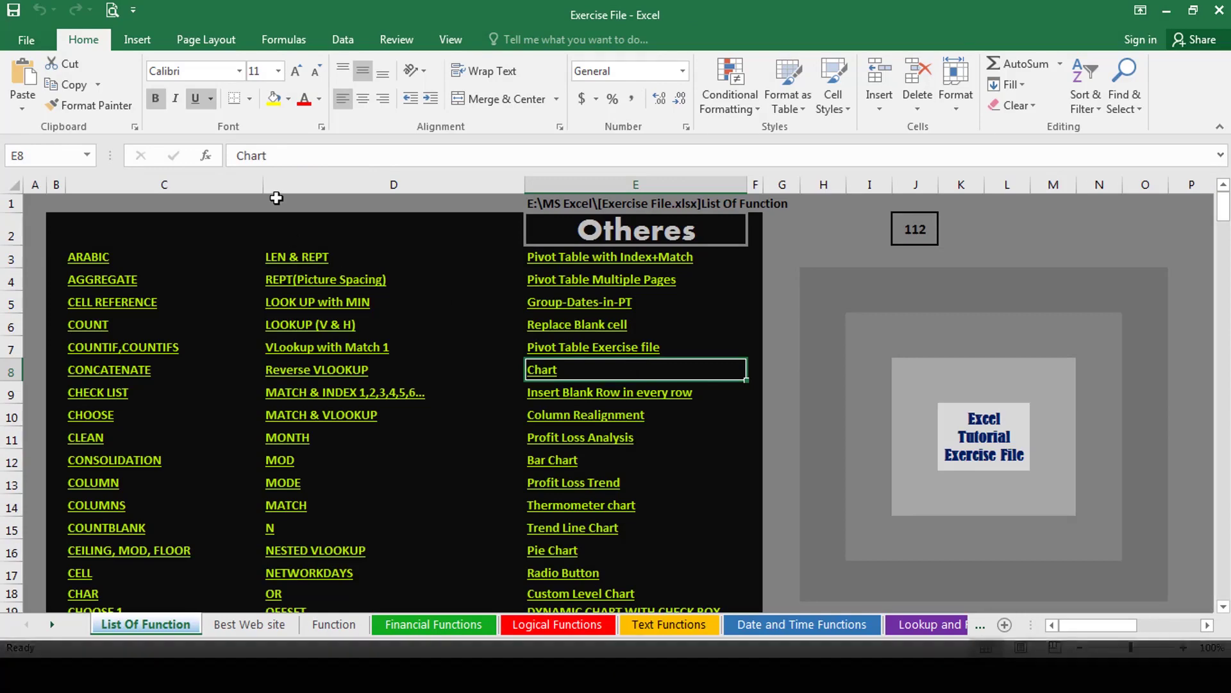
Inspect the function count formula in cell J2 of the List Of Function sheet.
left_click(285, 218)
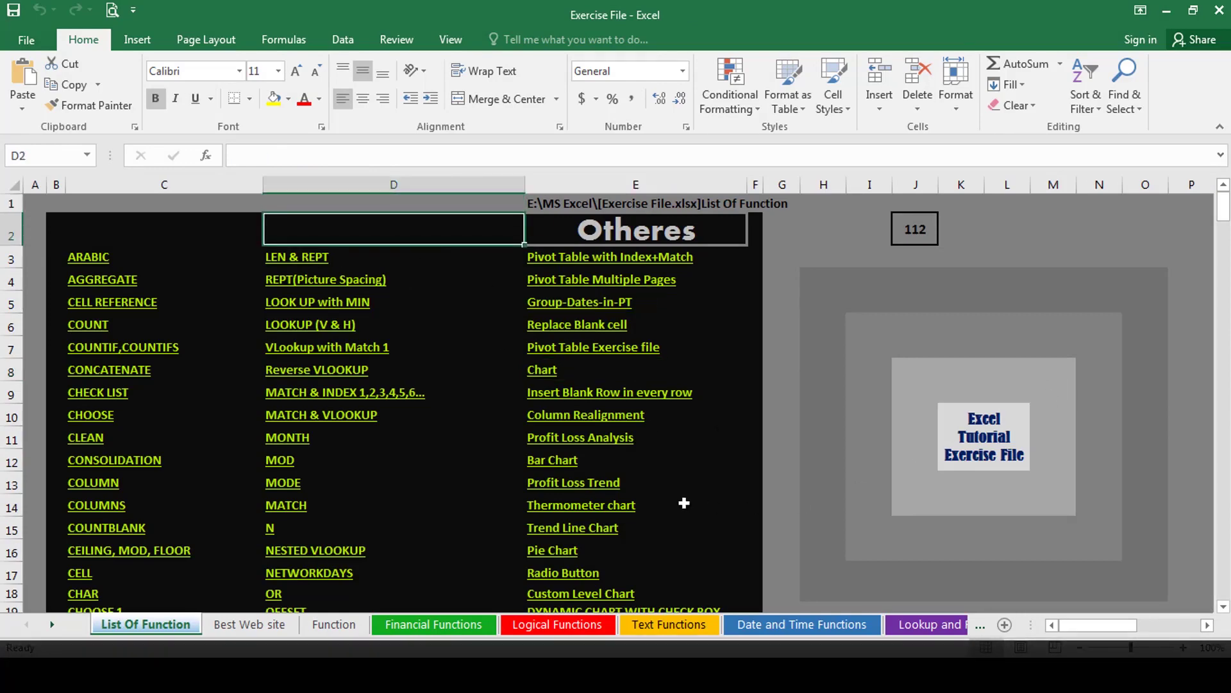
scroll(778, 536, "down", 6)
scroll(778, 536, "up", 6)
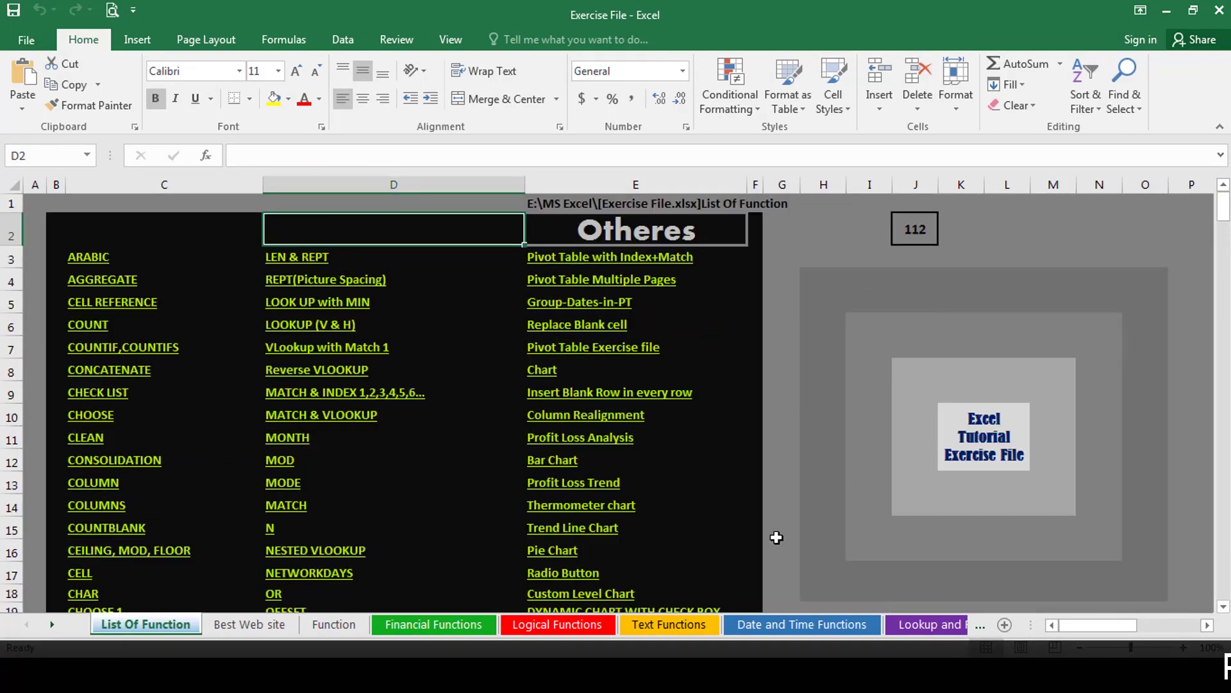
left_click(917, 228)
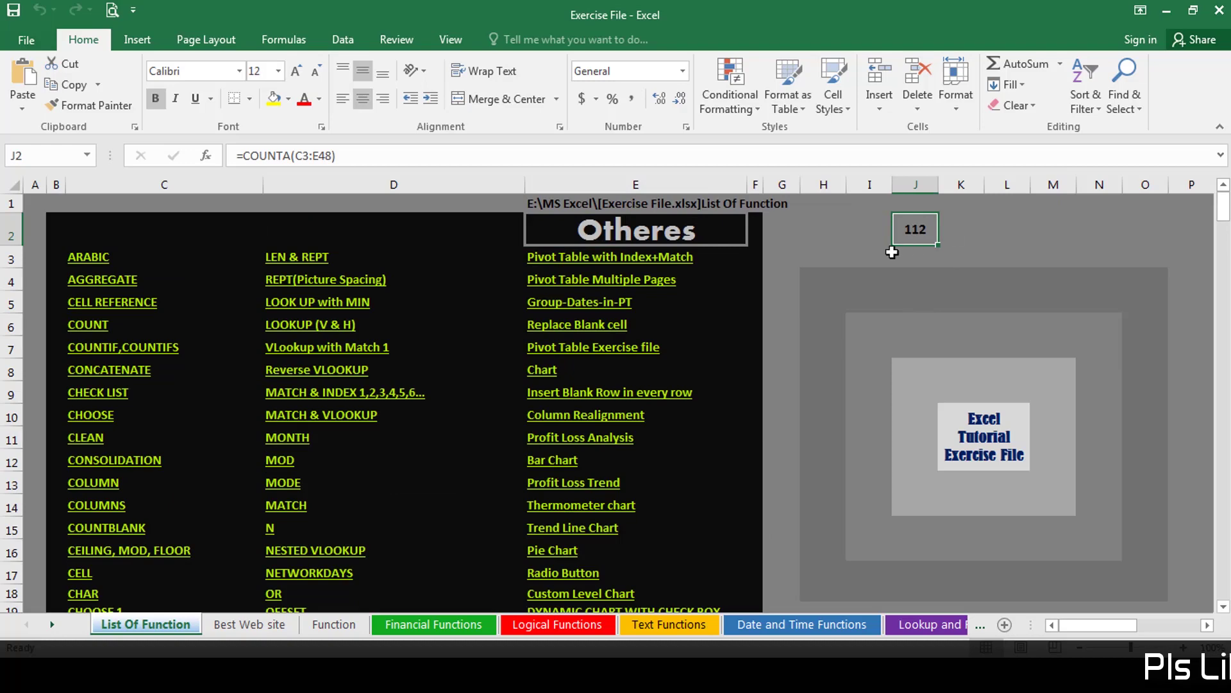
scroll(865, 321, "down", 13)
scroll(861, 368, "up", 11)
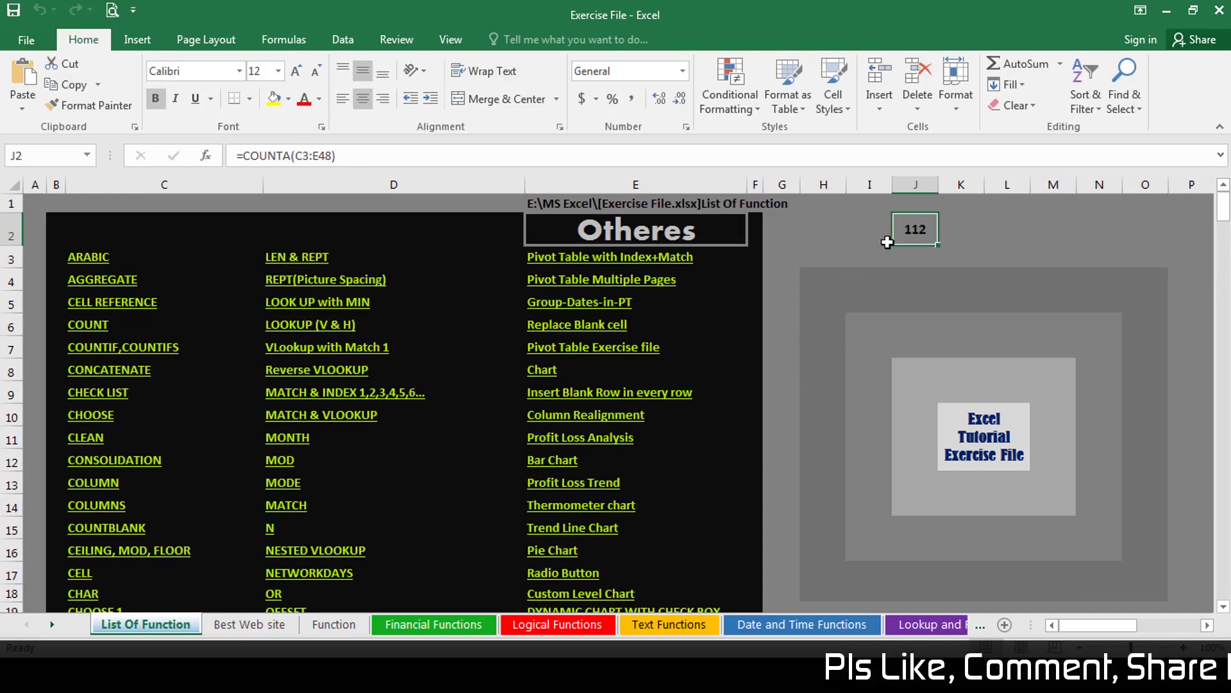
left_click(954, 233)
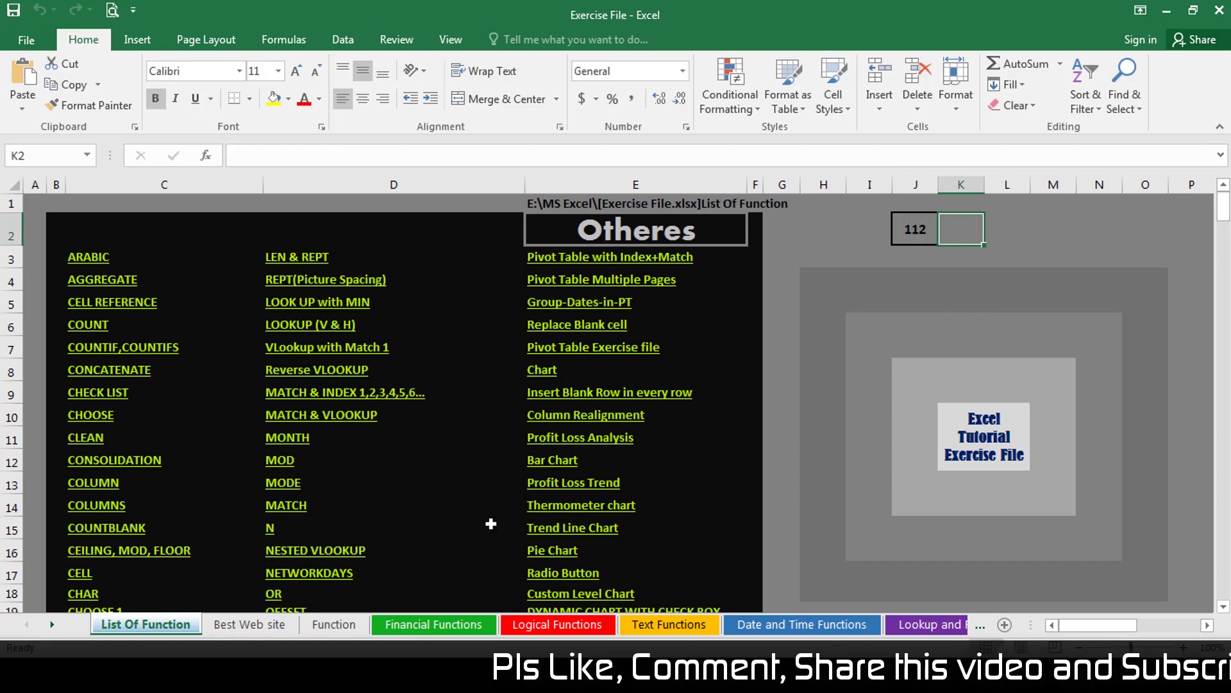
Browse the Best Web site and Function sheets, then follow the Pivot Table with Index+Match link.
left_click(275, 622)
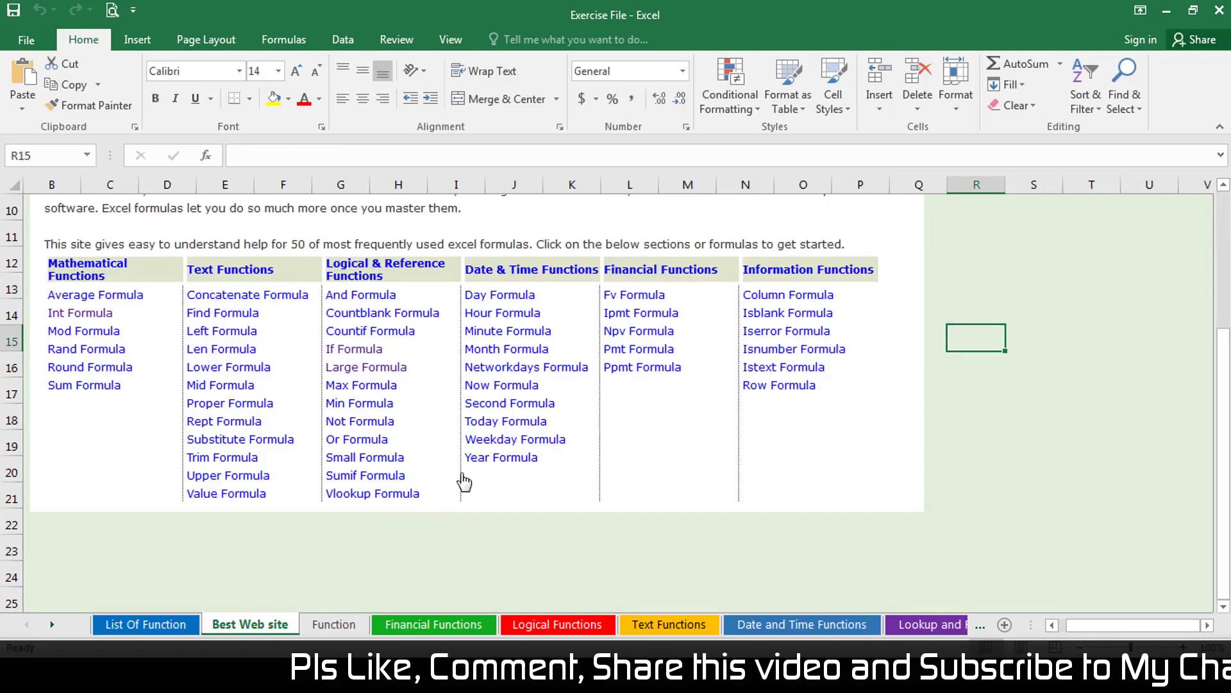
scroll(462, 481, "up", 3)
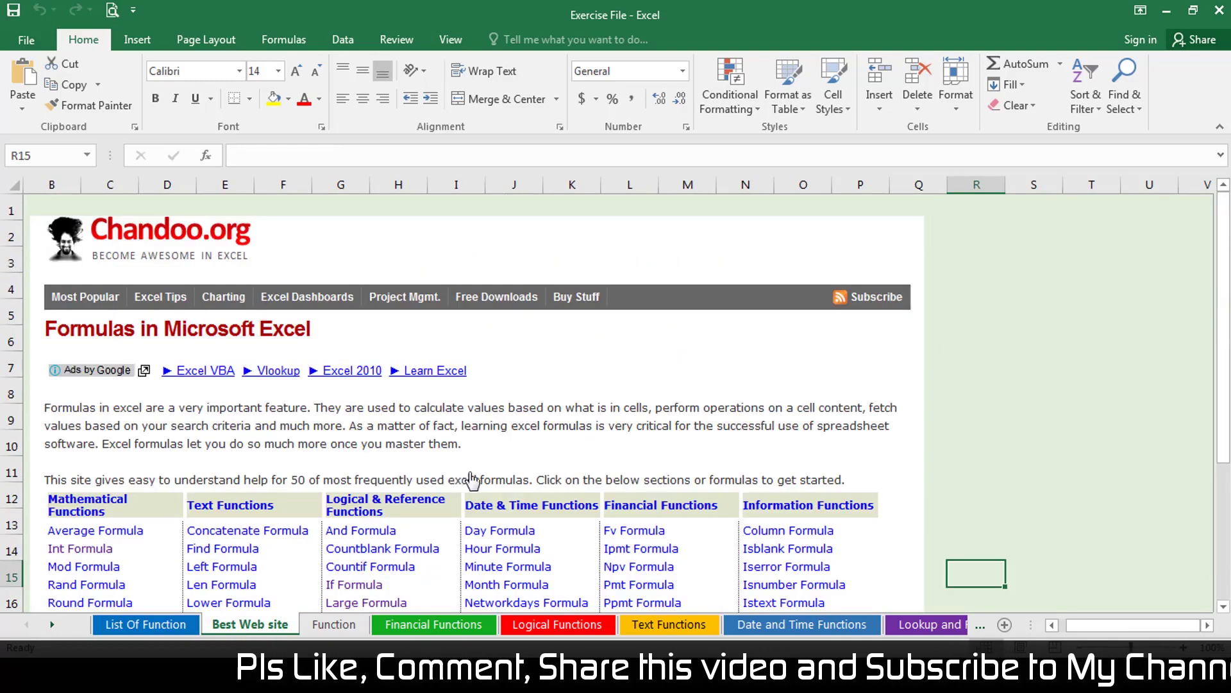
left_click(333, 624)
left_click(161, 627)
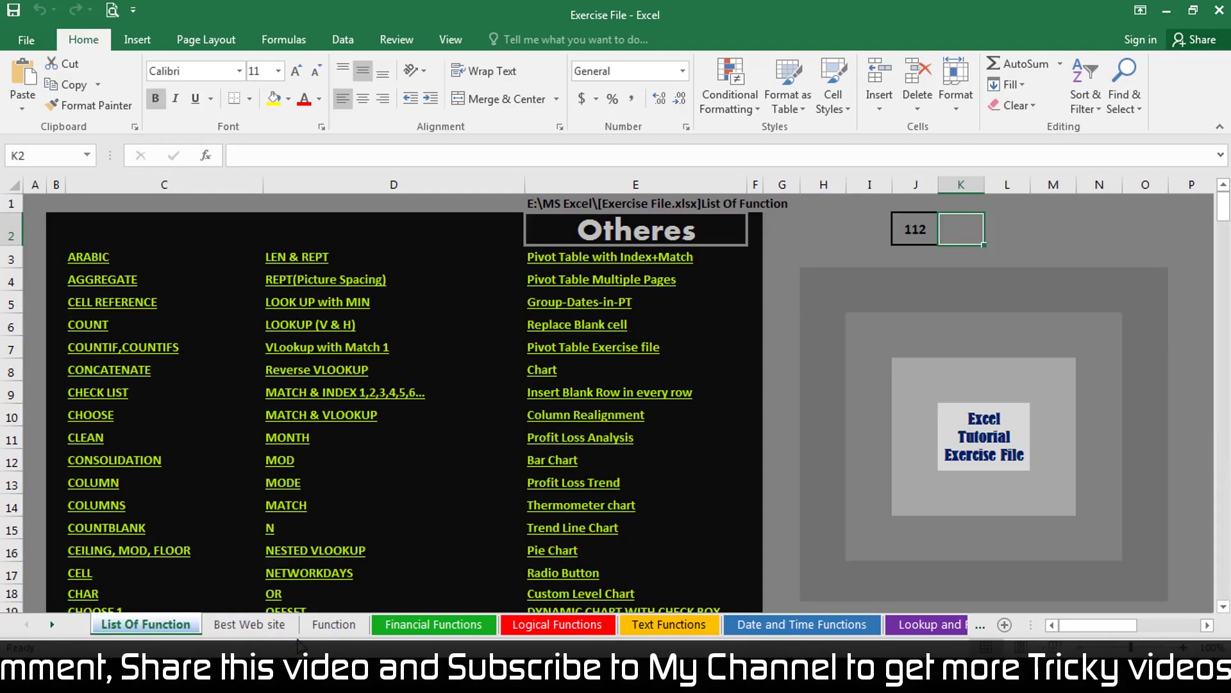
left_click(334, 625)
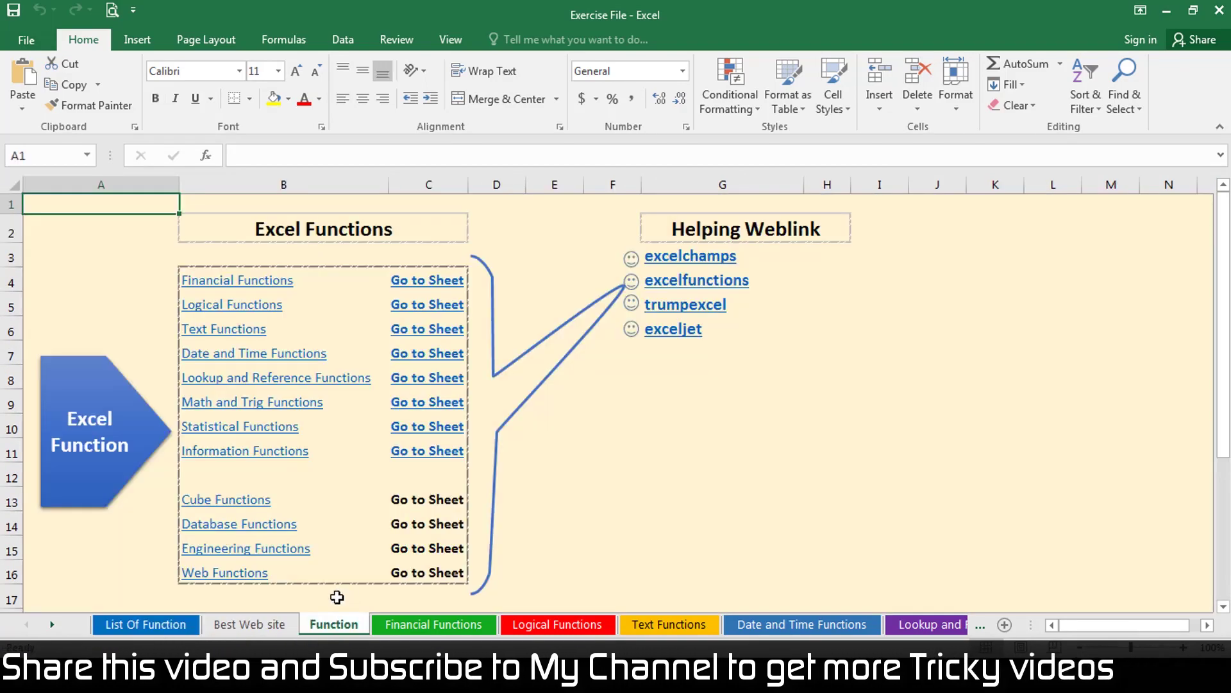
left_click(157, 625)
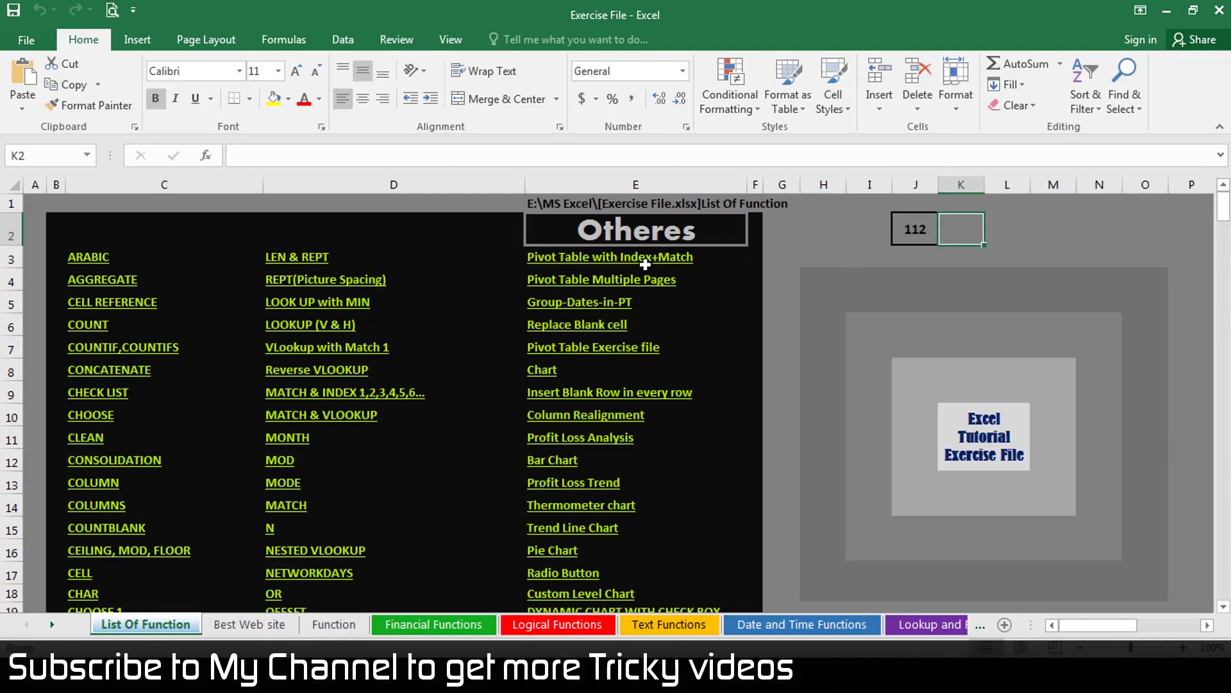
left_click(674, 257)
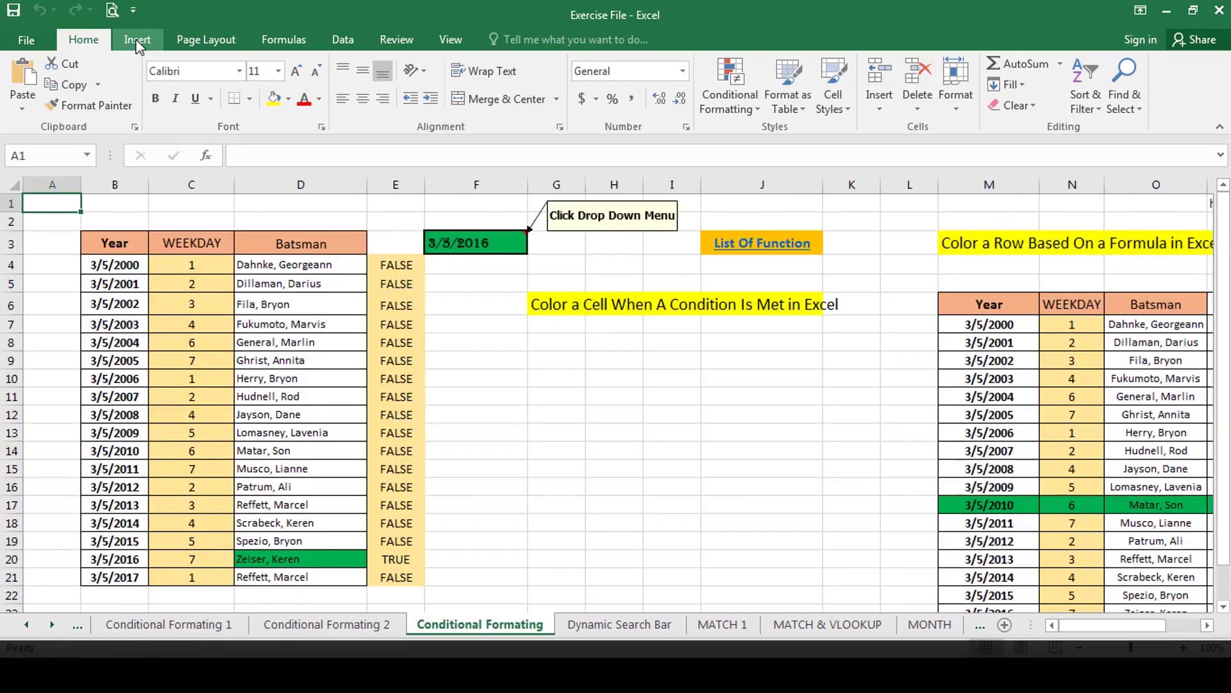
Create an empty PivotTable from B3:D16 on a new sheet, then open Conditional Formating 2.
left_click(137, 43)
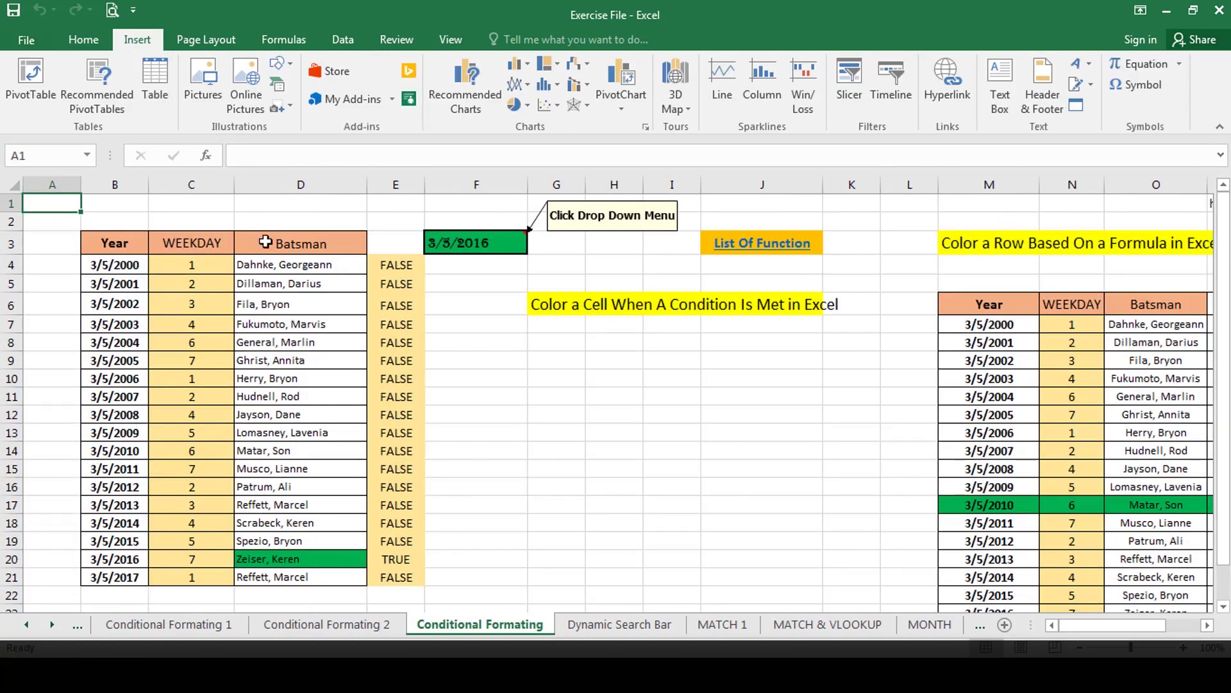
left_click_drag(116, 241, 365, 491)
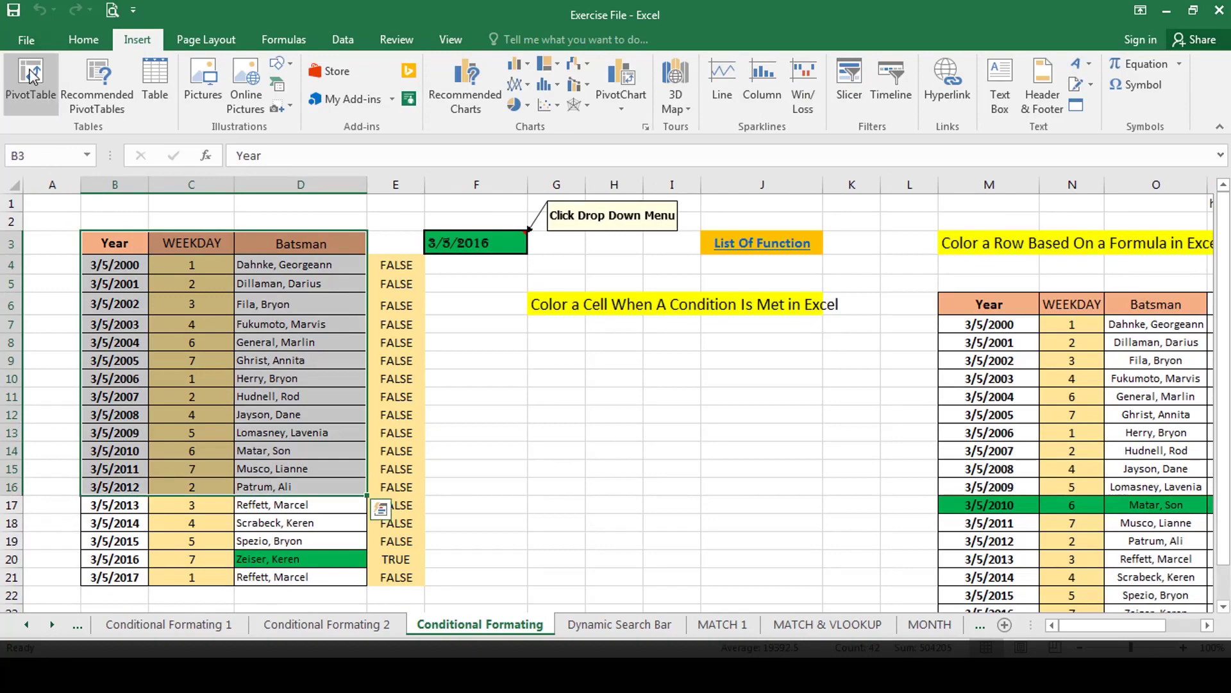
left_click(31, 83)
left_click(659, 457)
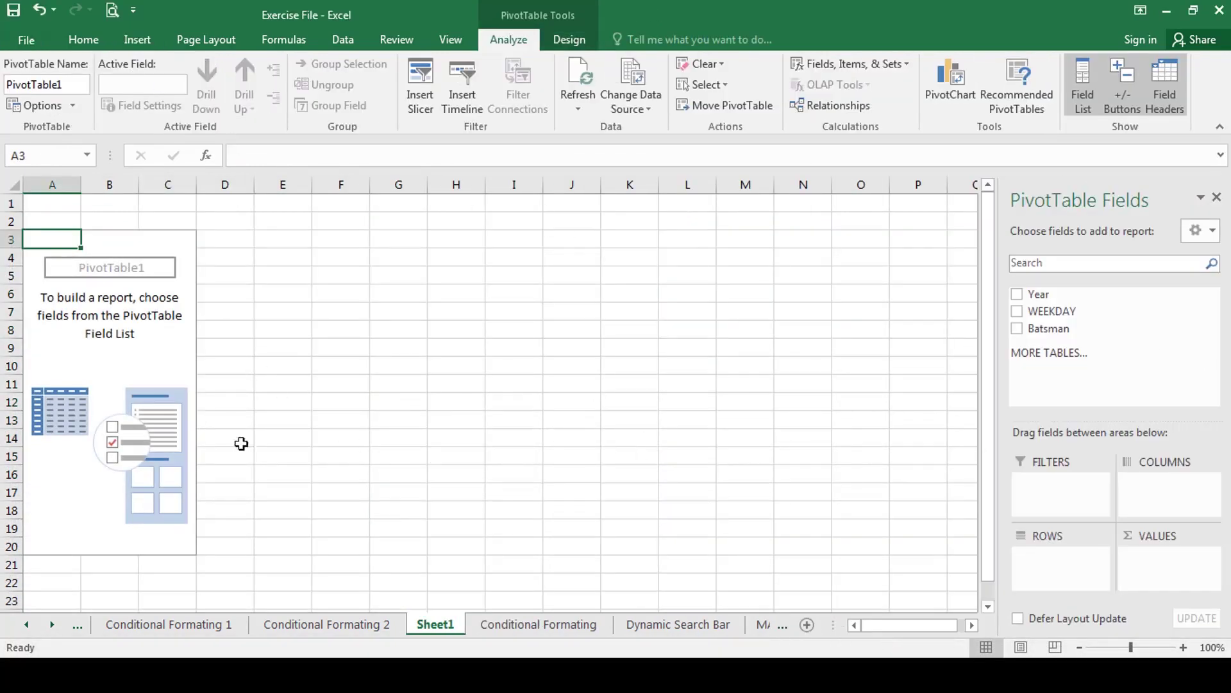
left_click(313, 625)
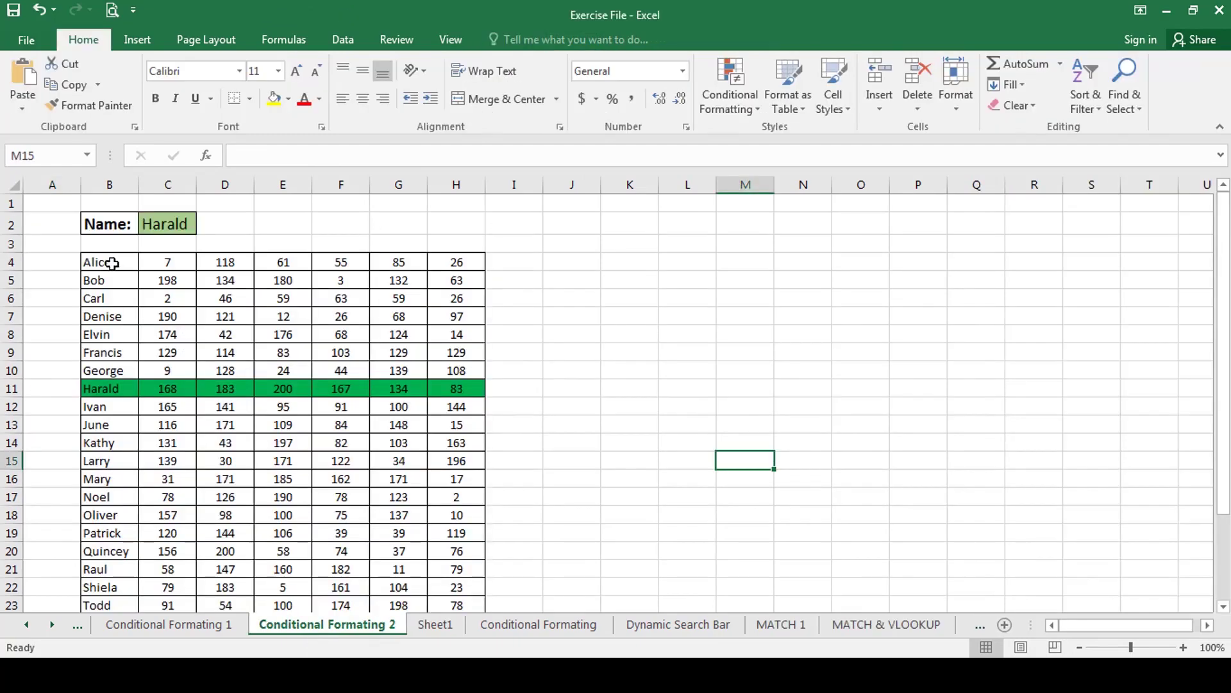
Discard a clustered column chart of B4:F21, then chart B4:D13 on its own sheet with F11.
left_click_drag(113, 263, 363, 568)
left_click(160, 40)
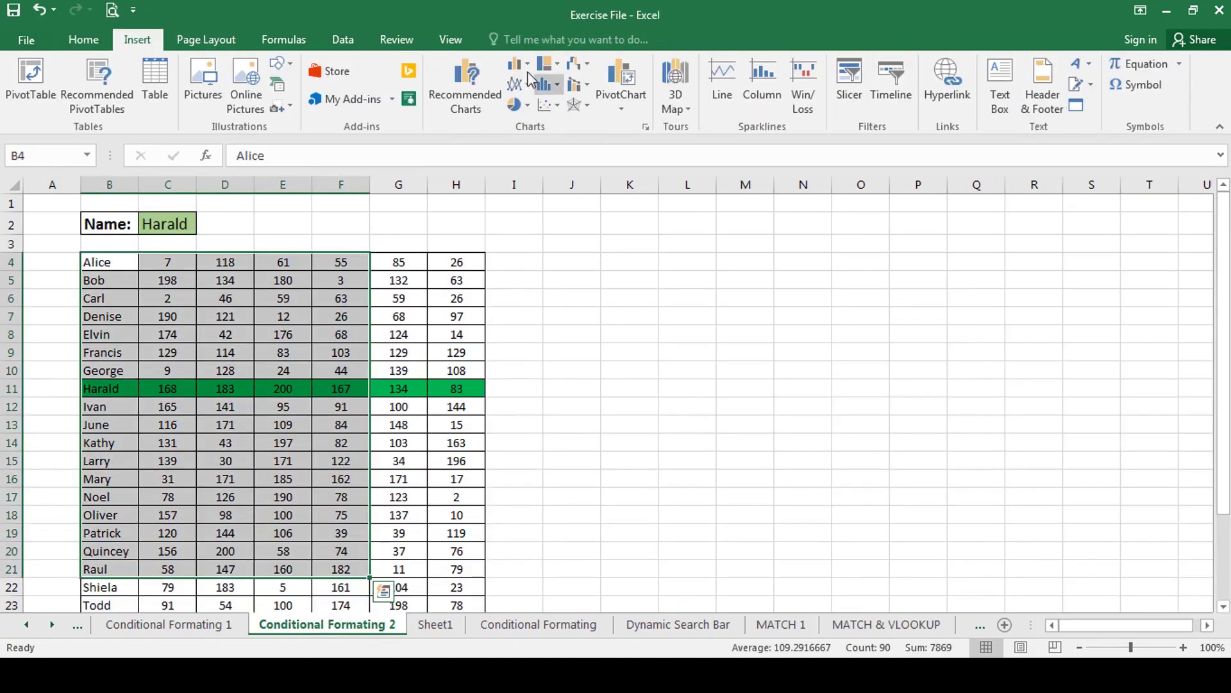
left_click(522, 66)
left_click(529, 129)
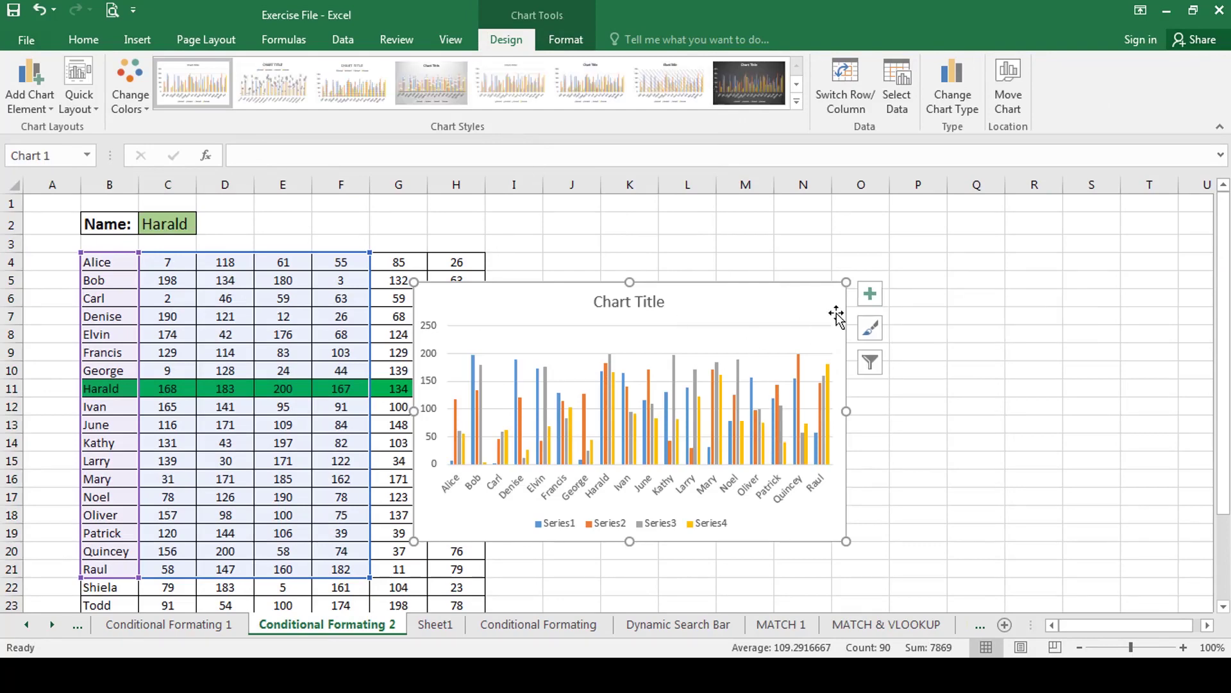
key("Delete")
left_click(340, 425)
left_click_drag(119, 263, 224, 424)
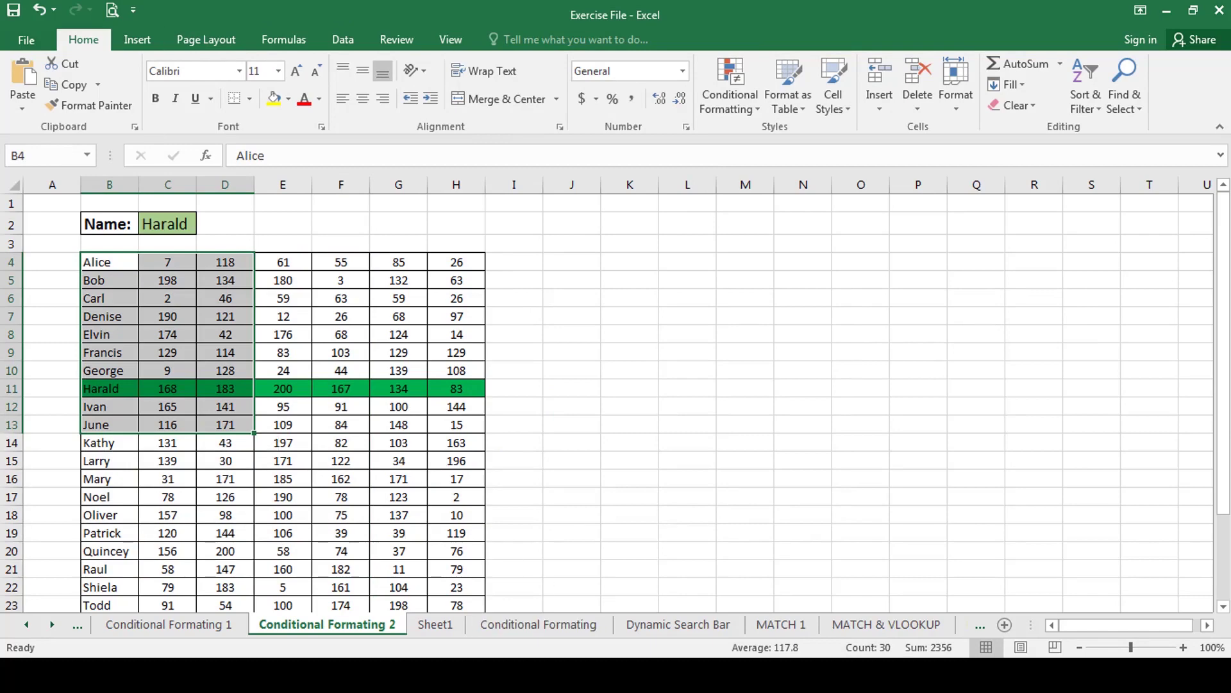
key("F11")
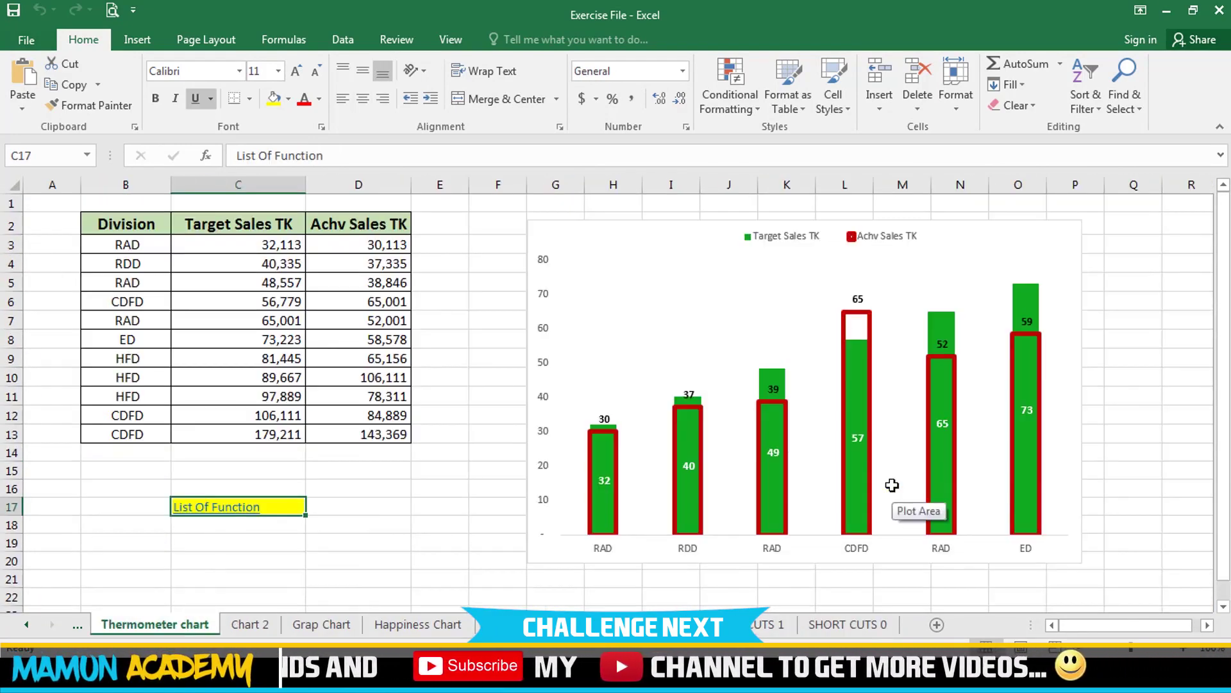
Go to the Thermometer chart sheet via the index, set the SpeedoMeter gauge to 40, open Custom Level Chart.
left_click(212, 508)
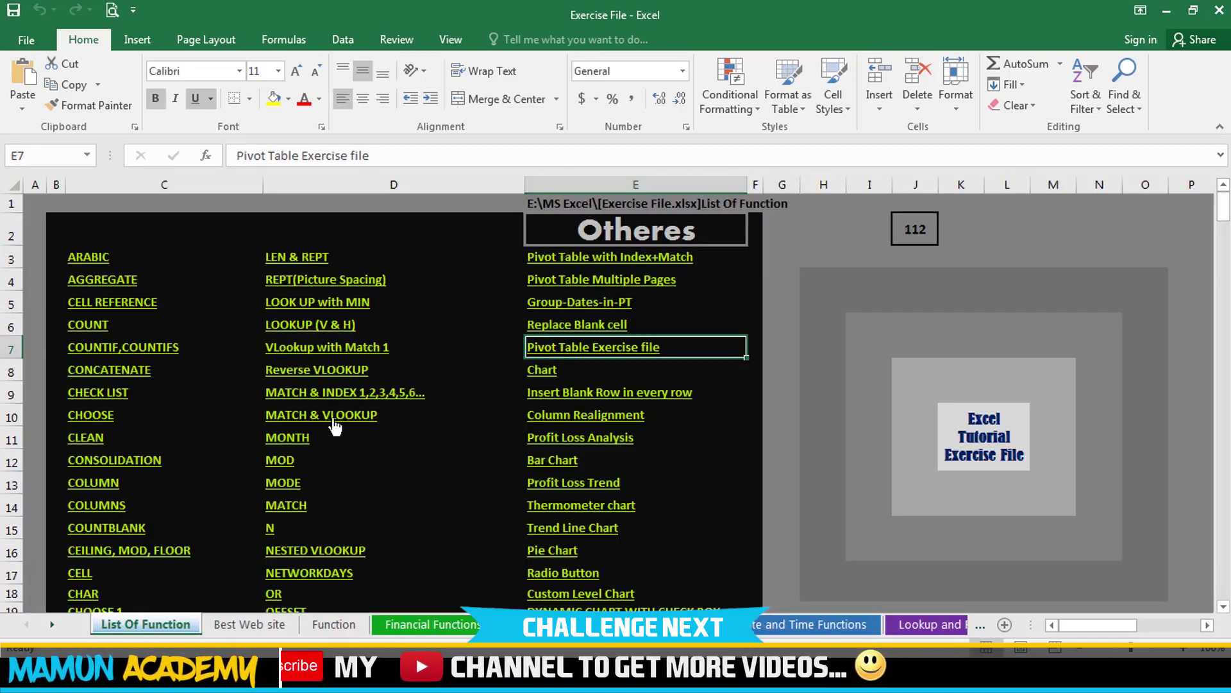
left_click(607, 506)
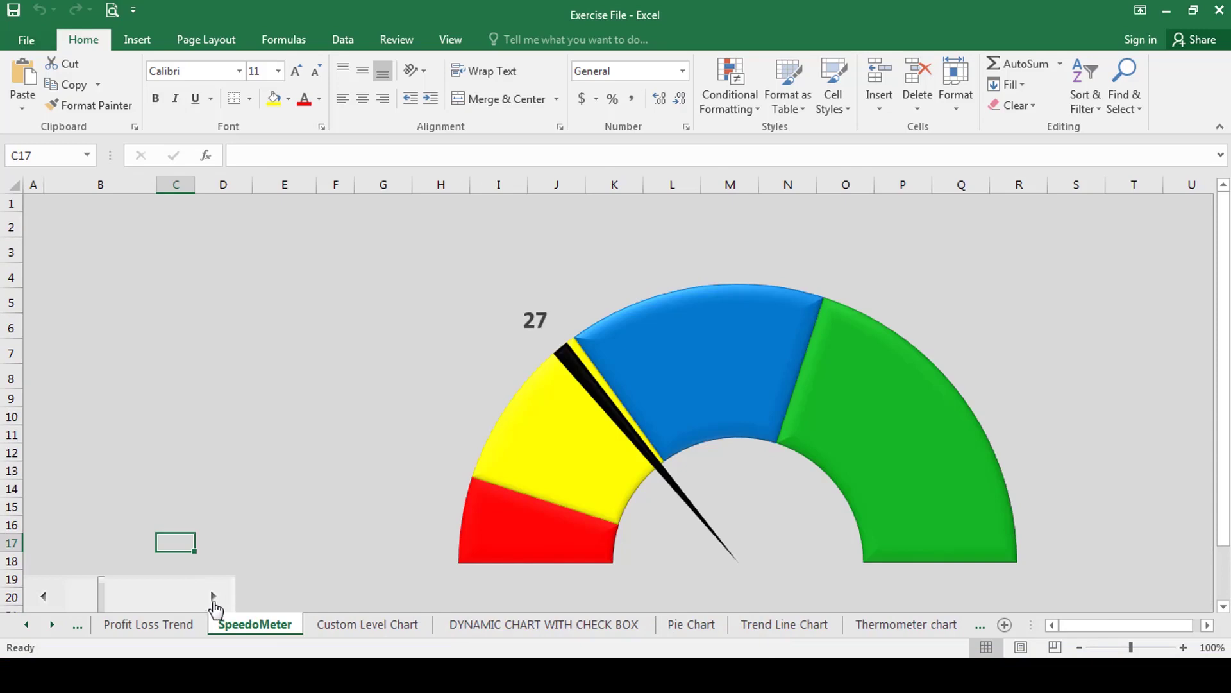
left_click(173, 607)
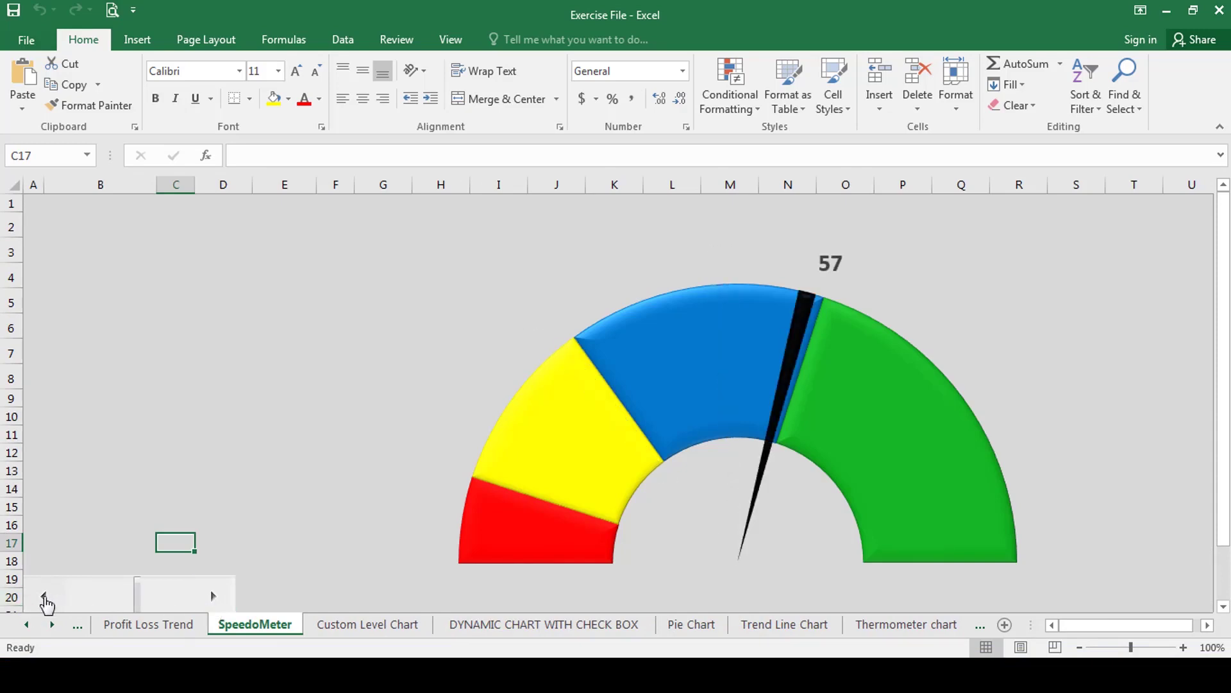
left_click(44, 596)
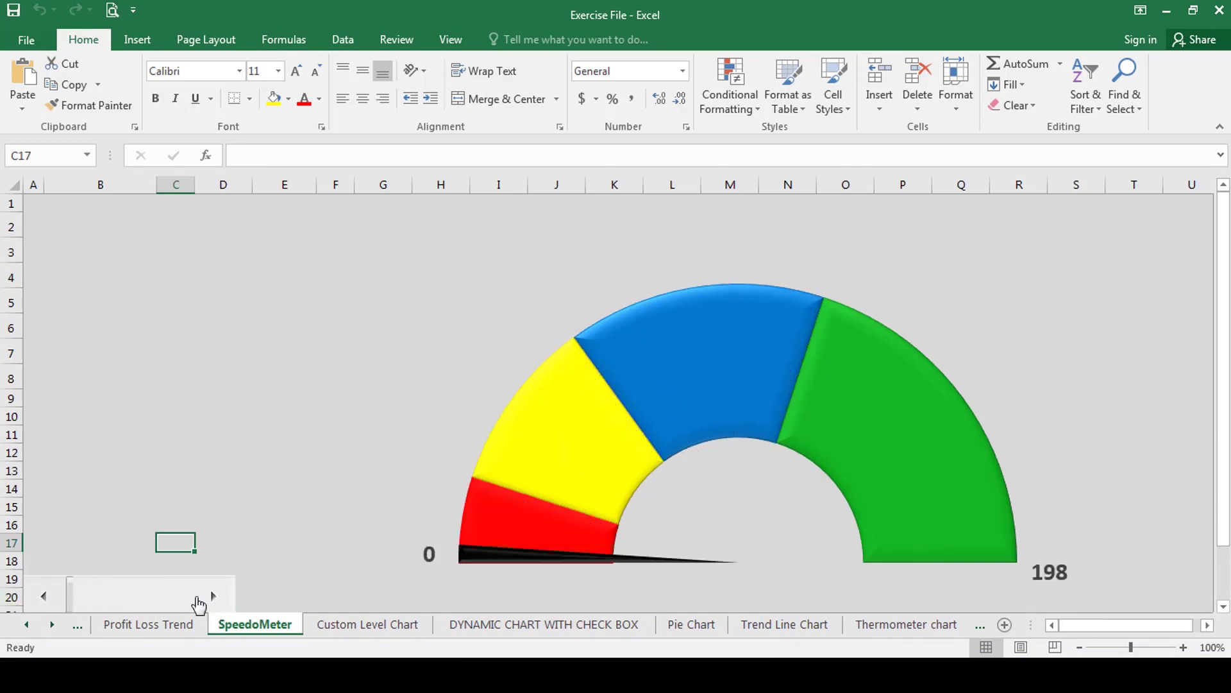
left_click(213, 596)
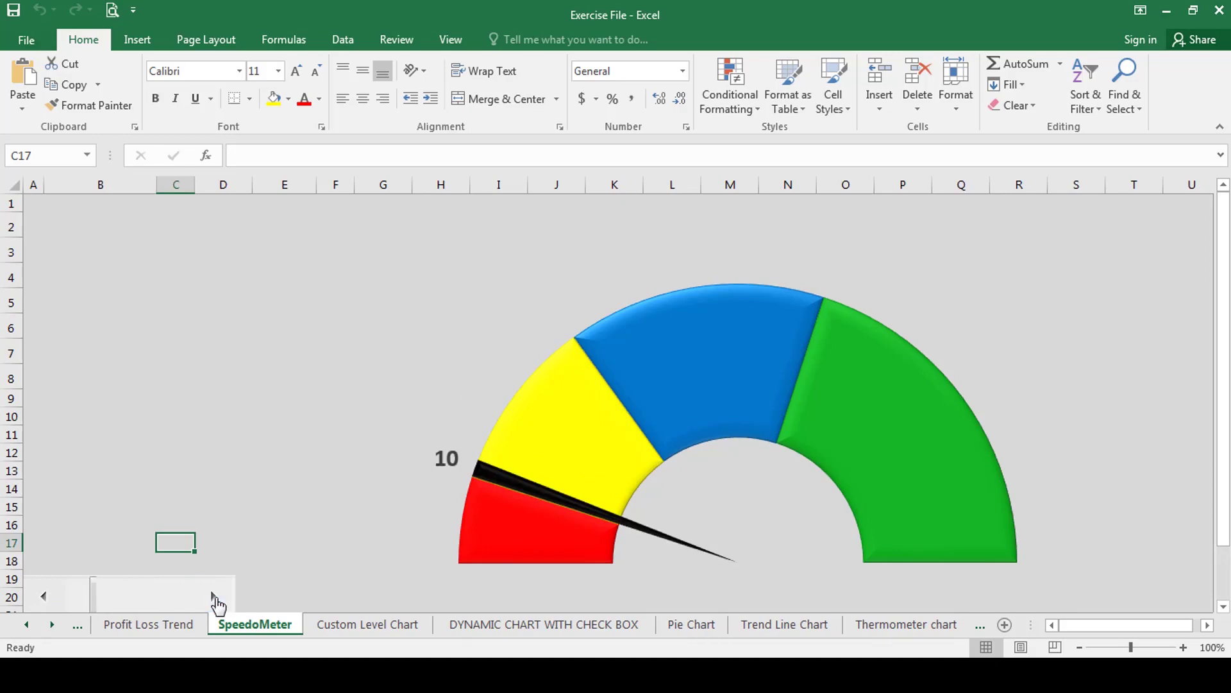
left_click(385, 627)
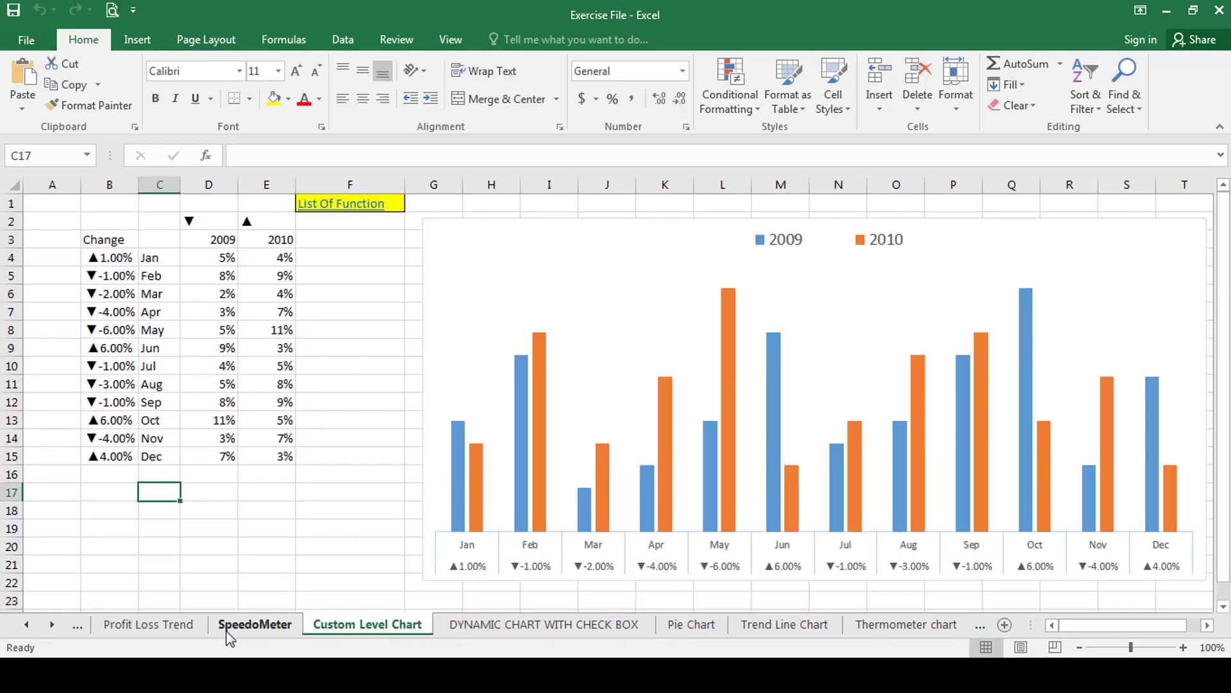
Step back through eight earlier sheets with Ctrl+Page Up to the OFFSET sheet.
key("ctrl+Page_Up")
key("ctrl+Page_Up")
key("ctrl+Page_Up")
key("ctrl+Page_Up")
key("ctrl+Page_Up")
key("ctrl+Page_Up")
key("ctrl+Page_Up")
key("ctrl+Page_Up")
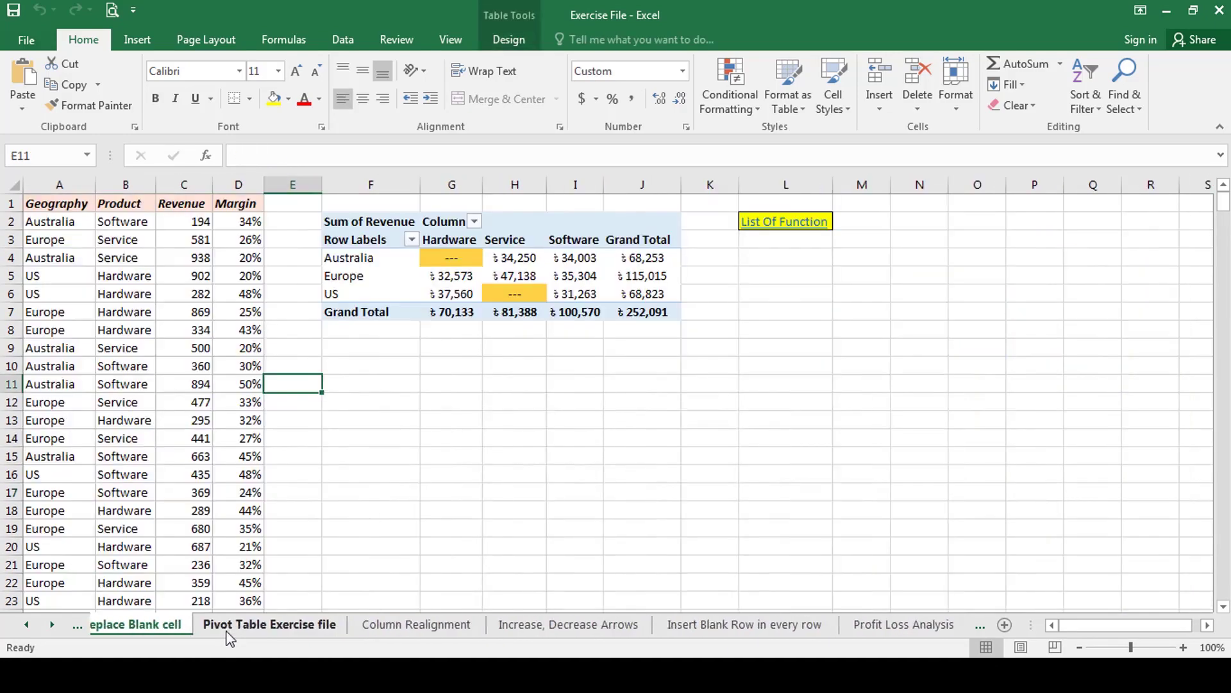
key("ctrl+Page_Up")
key("ctrl+Page_Up")
key("ctrl+Page_Up")
key("ctrl+Page_Up")
key("ctrl+Page_Up")
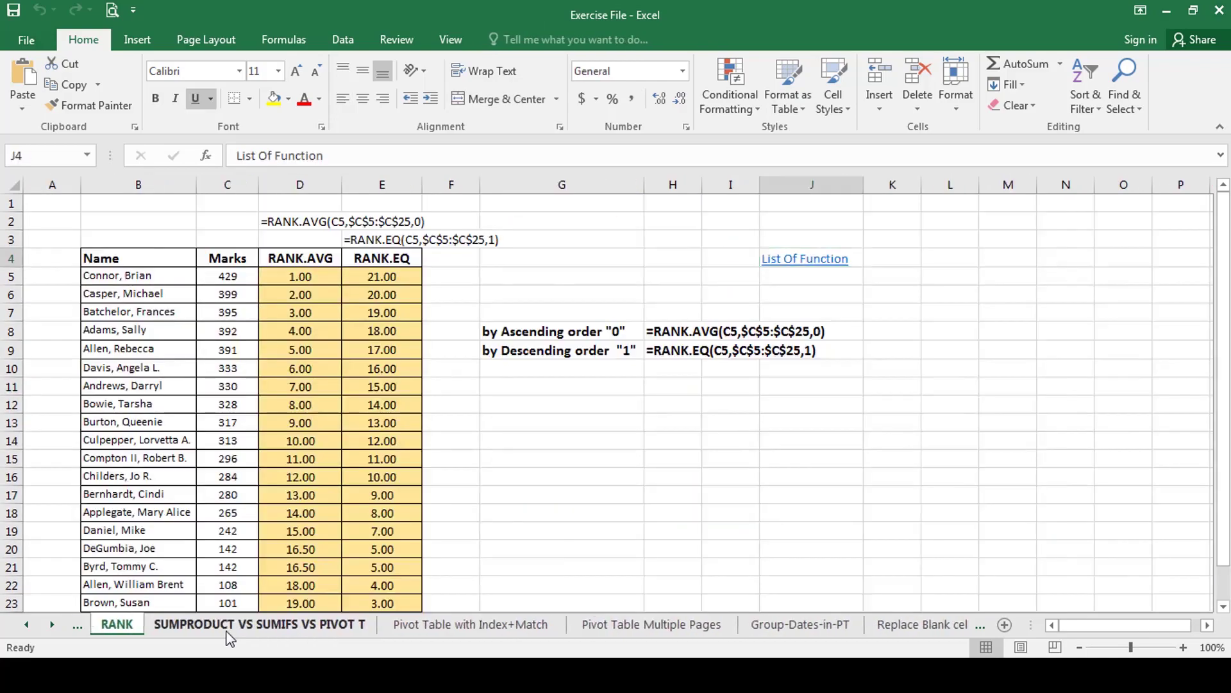
key("ctrl+Page_Up")
key("ctrl+Page_Up")
key("ctrl+Page_Up")
key("ctrl+Page_Up")
key("ctrl+Page_Up")
key("ctrl+Page_Up")
key("ctrl+Page_Up")
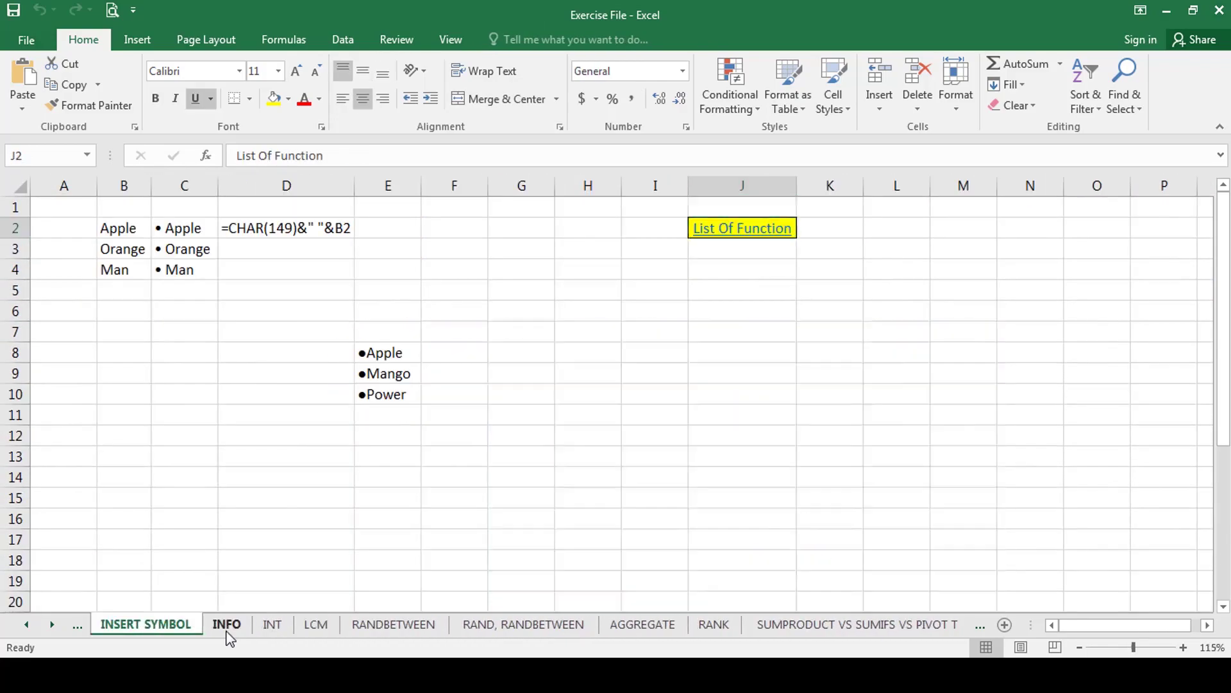
key("ctrl+Page_Up")
key("ctrl+Page_Up")
key("ctrl+Page_Up")
key("ctrl+Page_Up")
key("ctrl+Page_Up")
key("ctrl+Page_Up")
key("ctrl+Page_Up")
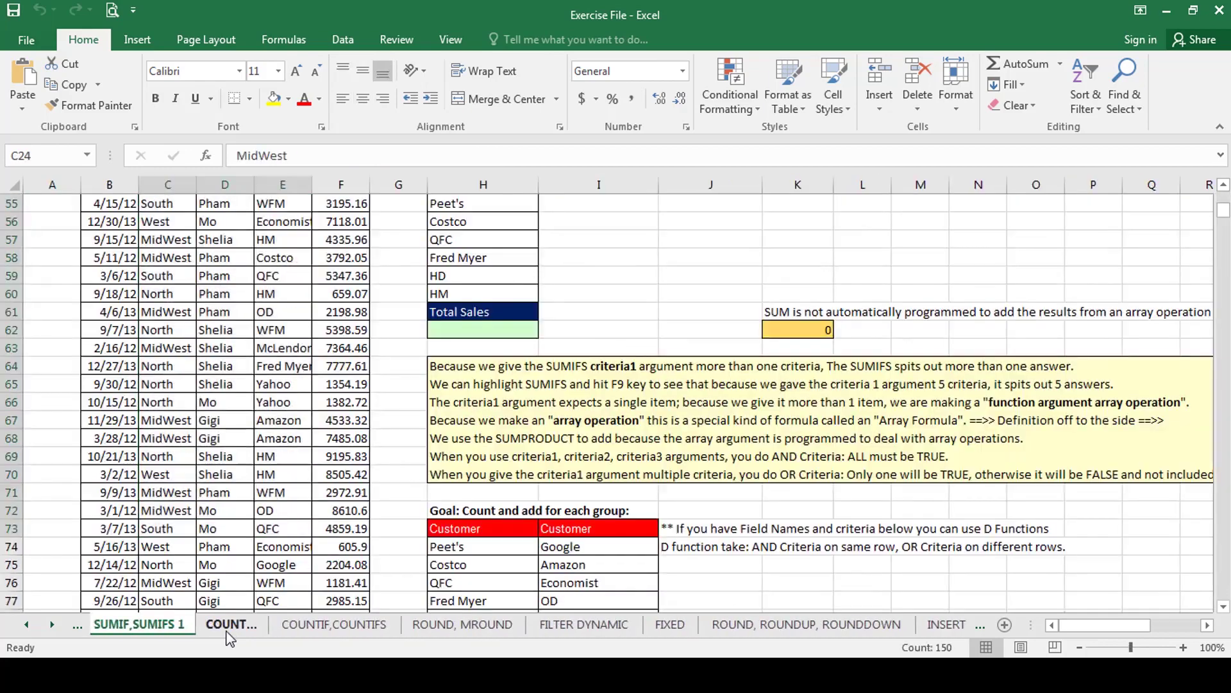
key("ctrl+Page_Up")
key("ctrl+Page_Up")
key("ctrl+Page_Up")
key("ctrl+Page_Up")
key("ctrl+Page_Up")
key("ctrl+Page_Up")
key("ctrl+Page_Up")
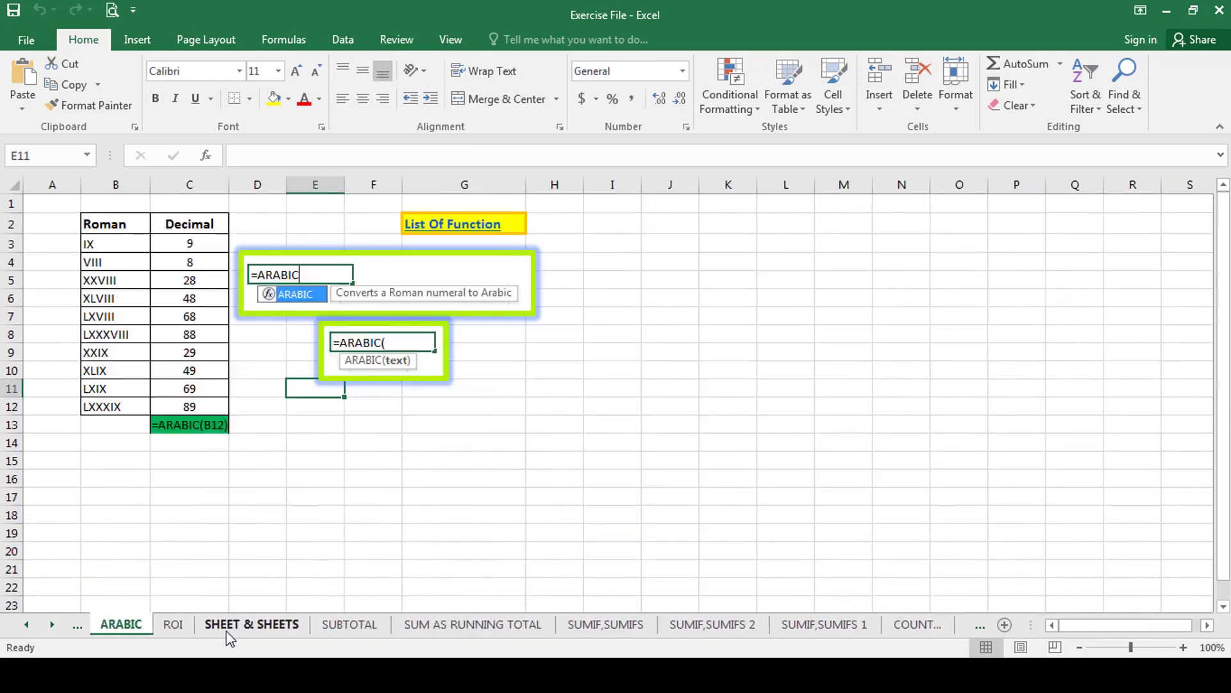
key("ctrl+Page_Up")
key("ctrl+Page_Up")
key("ctrl+Page_Up")
key("ctrl+Page_Up")
key("ctrl+Page_Up")
key("ctrl+Page_Up")
key("ctrl+Page_Up")
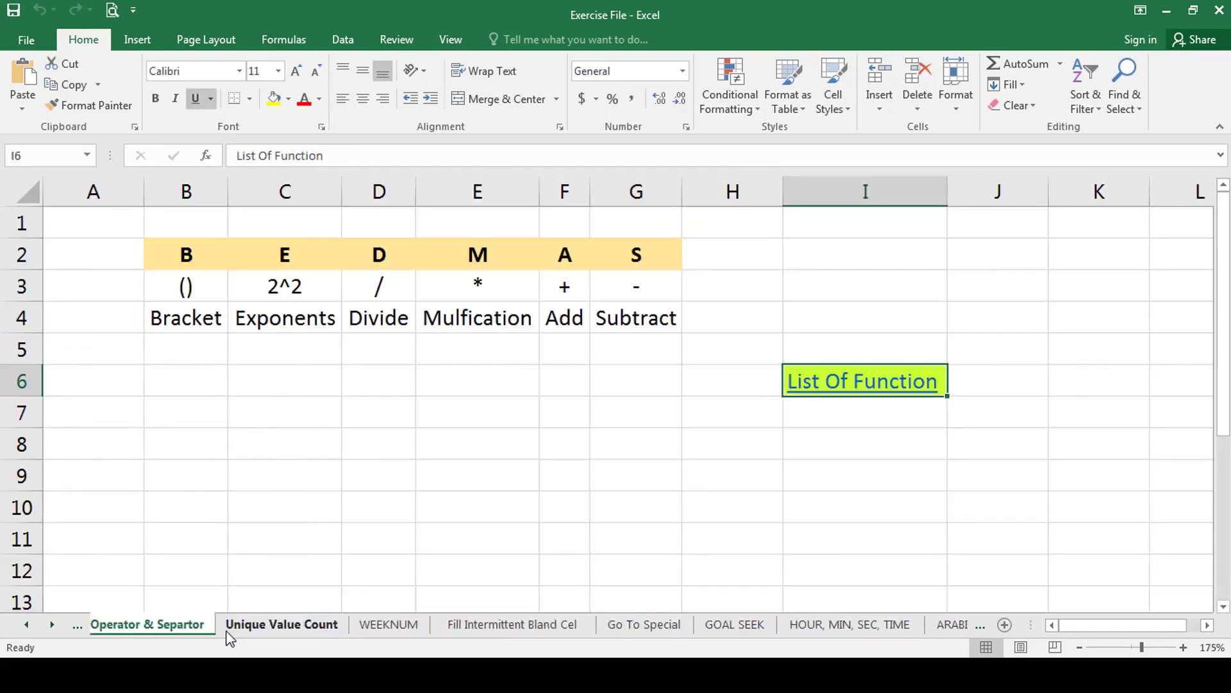
key("ctrl+Page_Up")
key("ctrl+Page_Up")
key("ctrl+Page_Up")
key("ctrl+Page_Up")
key("ctrl+Page_Up")
key("ctrl+Page_Up")
key("ctrl+Page_Up")
key("ctrl+Page_Up")
key("ctrl+Page_Up")
key("ctrl+Page_Up")
key("ctrl+Page_Up")
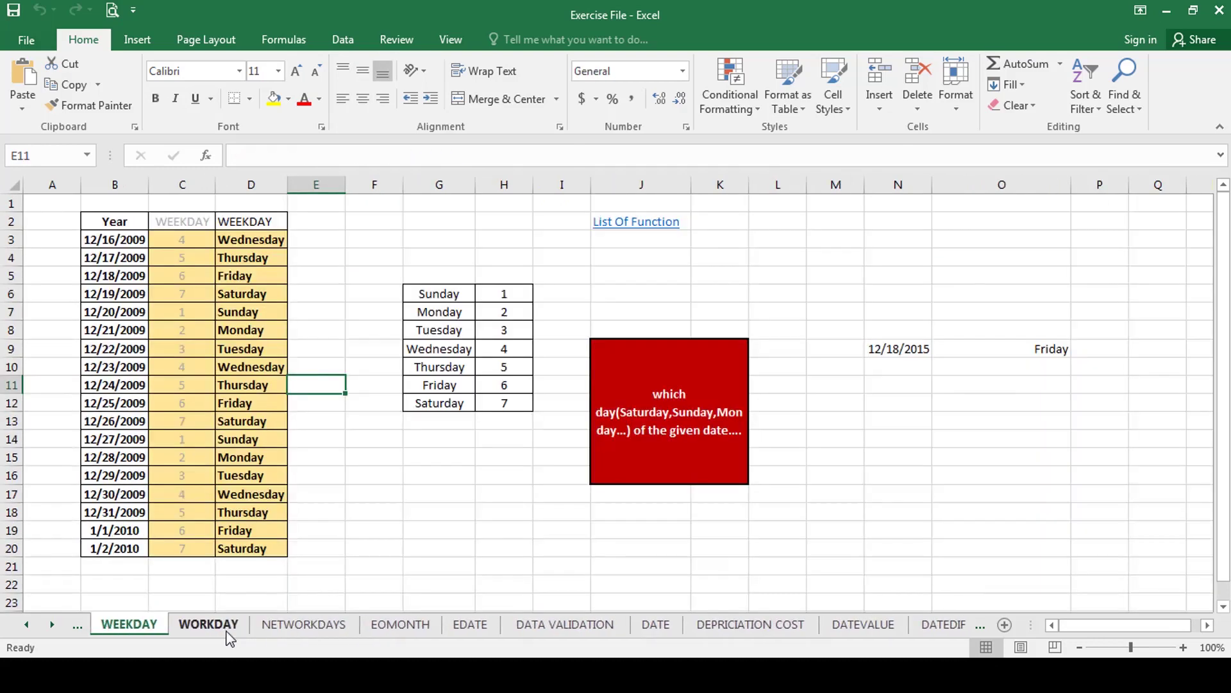
key("ctrl+Page_Up")
key("ctrl+Page_Up")
key("ctrl+Page_Up")
key("ctrl+Page_Up")
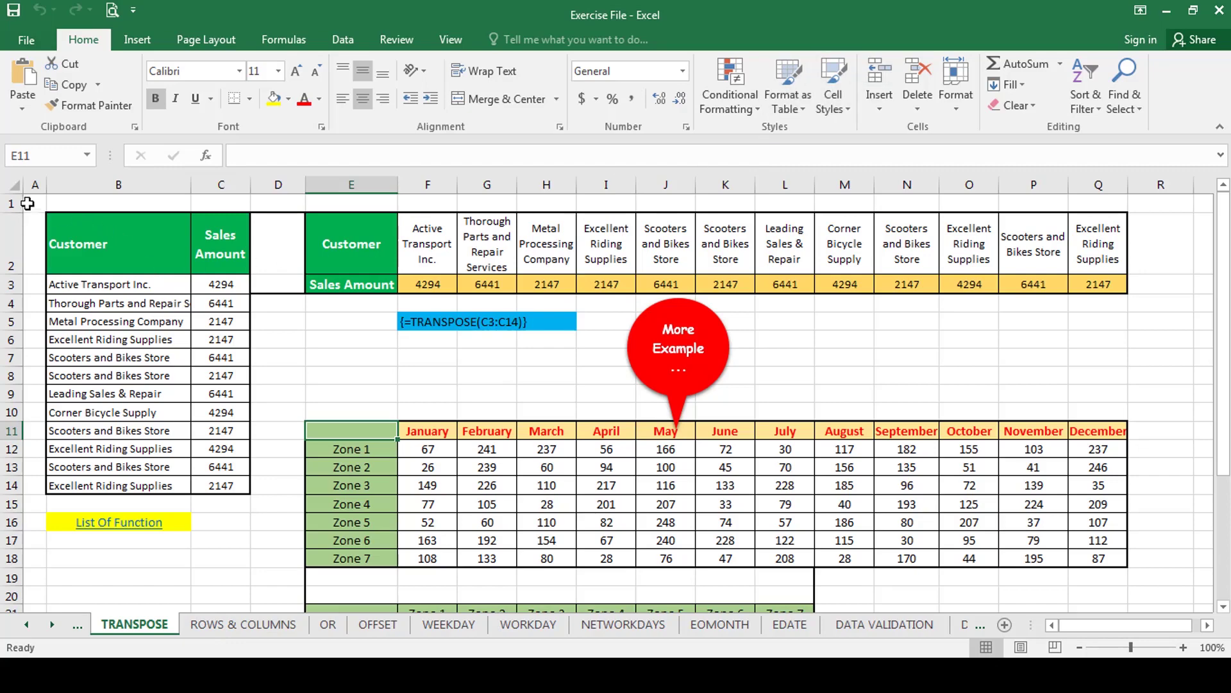
Select and clear A1:R14 on the TRANSPOSE sheet, then follow the List Of Function link.
left_click_drag(35, 203, 1146, 480)
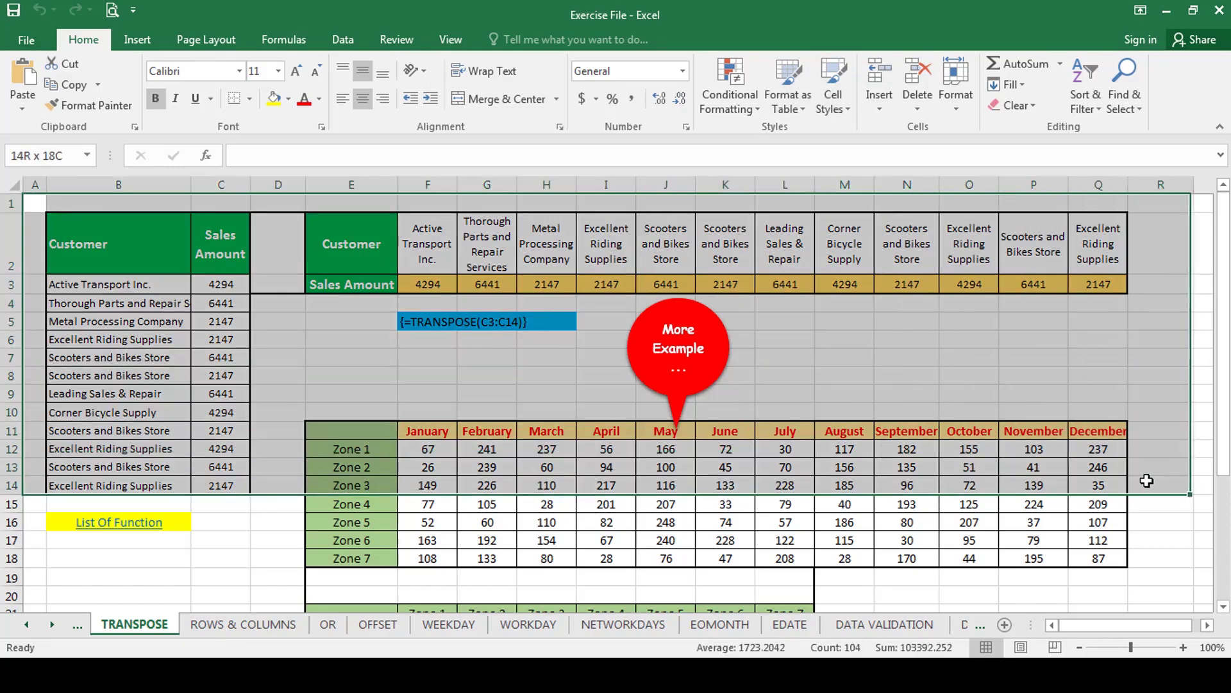
left_click(574, 360)
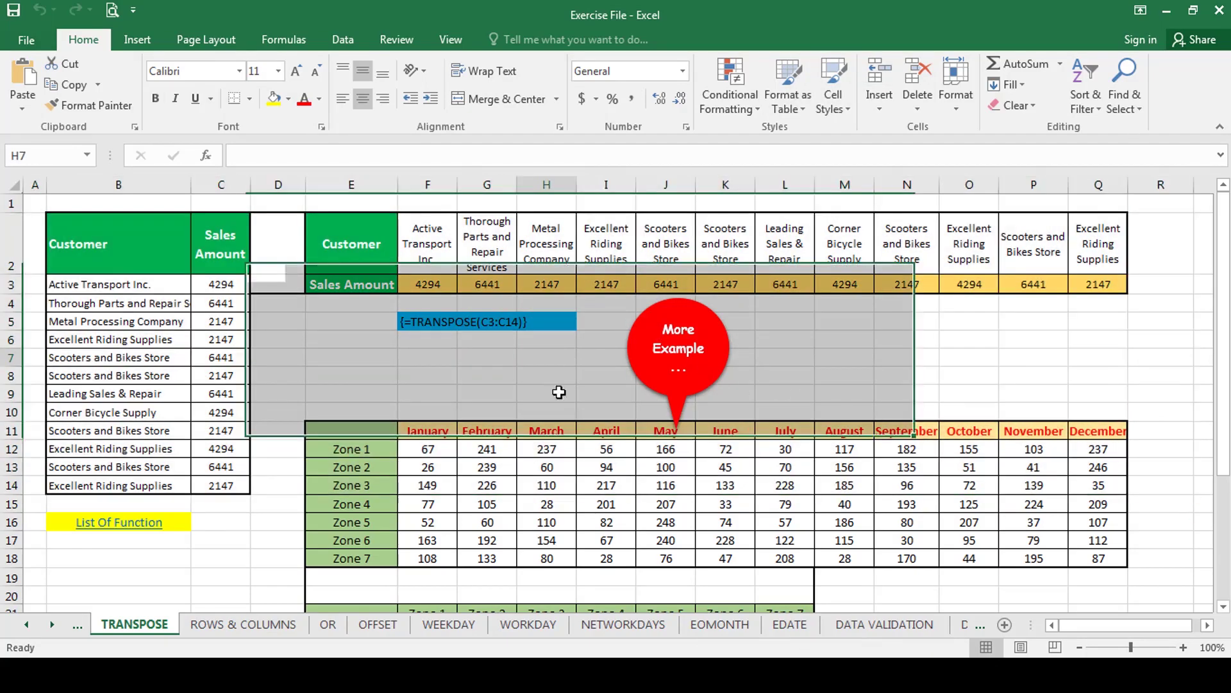
left_click(98, 522)
Pass through the Best Web site sheet to reach the Function category index sheet.
left_click(249, 624)
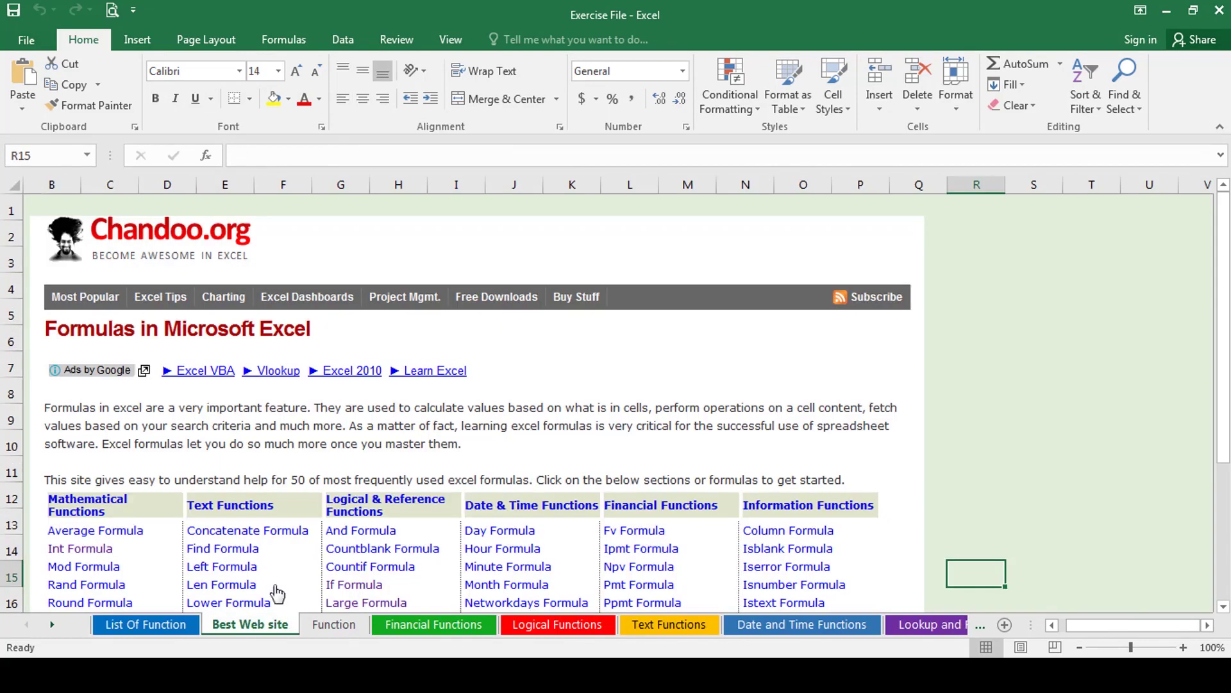
left_click(334, 625)
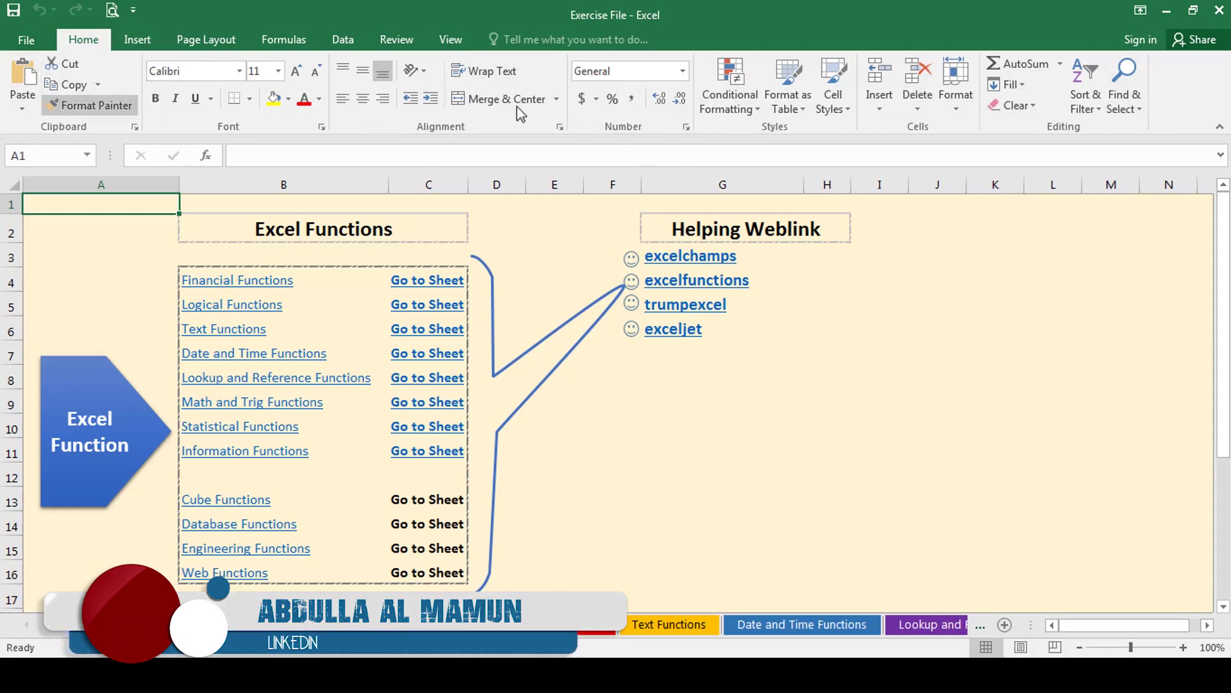
Cancel Format Painter, then view the Insert, Page Layout and Data ribbon commands in turn.
key("Escape")
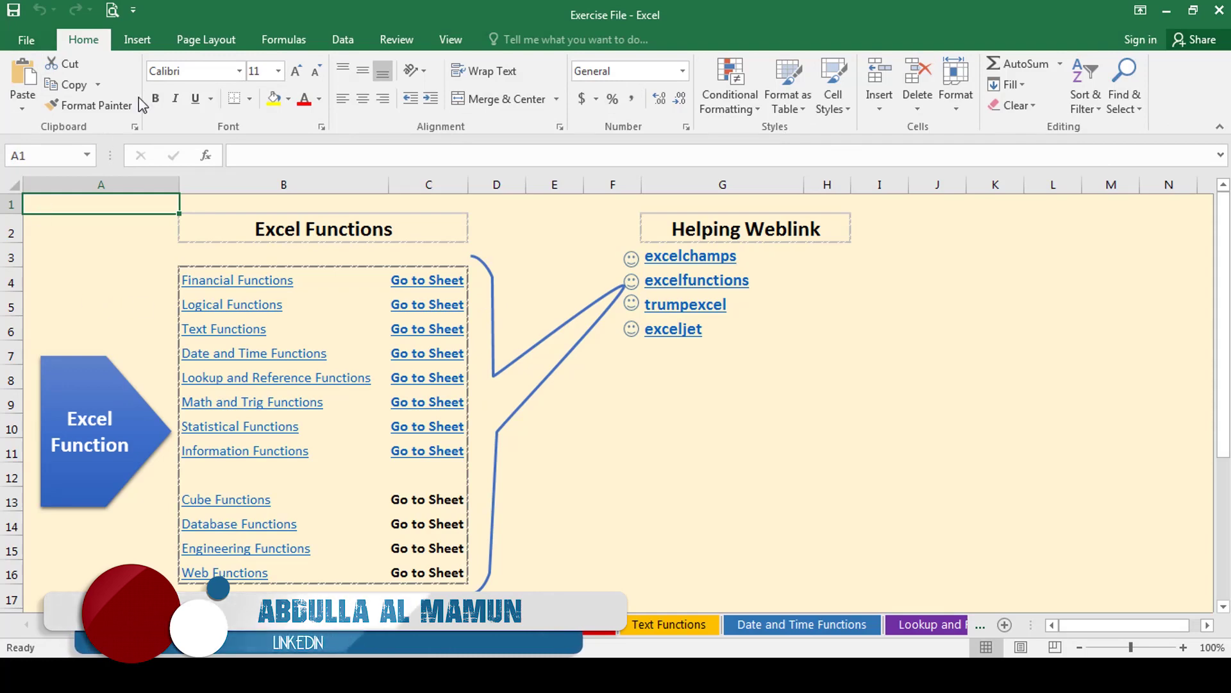
left_click(137, 45)
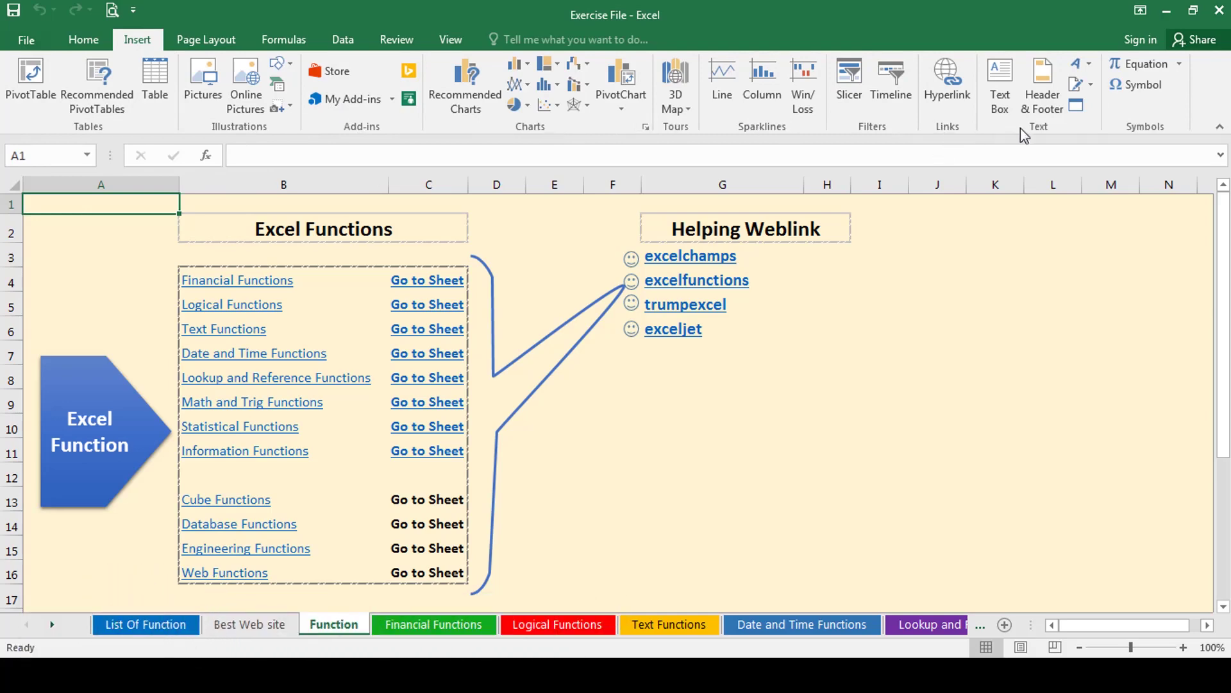
left_click(217, 40)
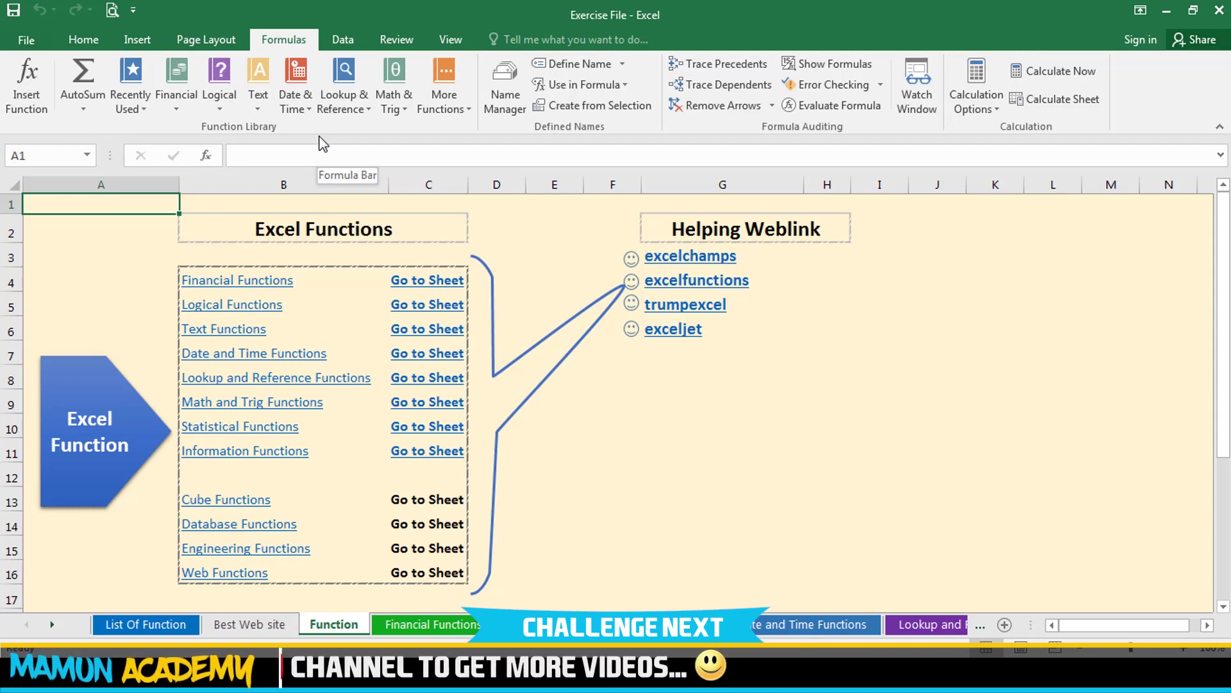
left_click(343, 40)
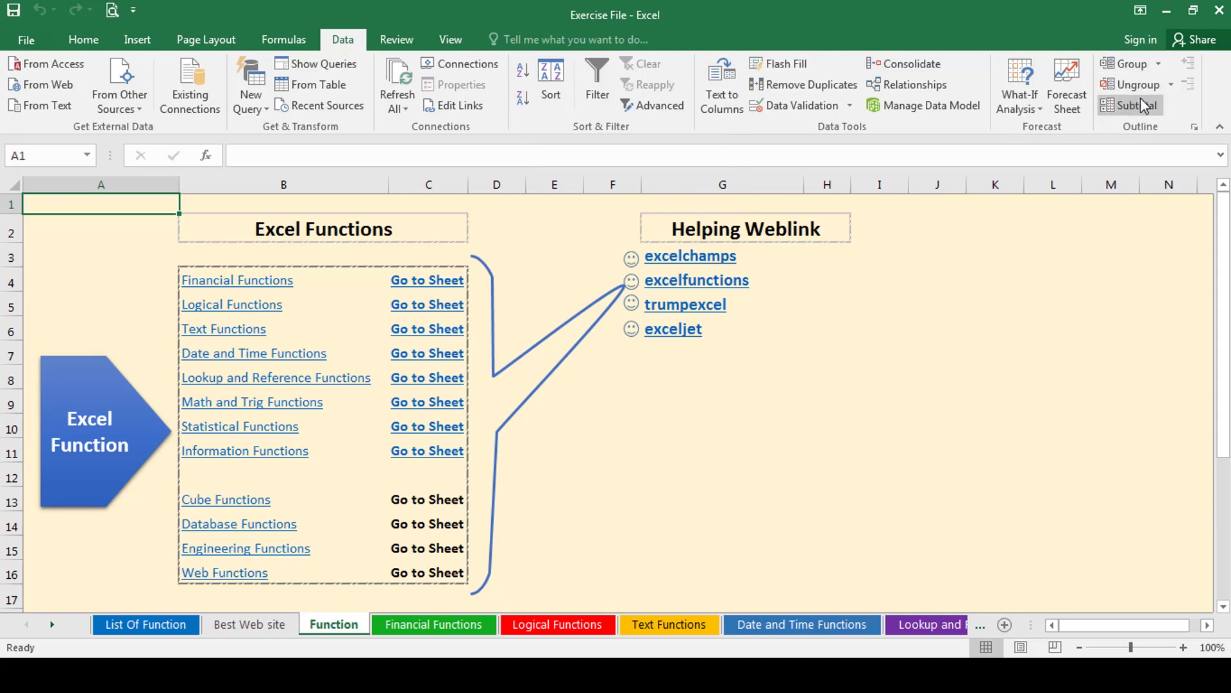
View the Review and View commands, toggle gridlines, then move to the Date and Time Functions sheet.
left_click(404, 42)
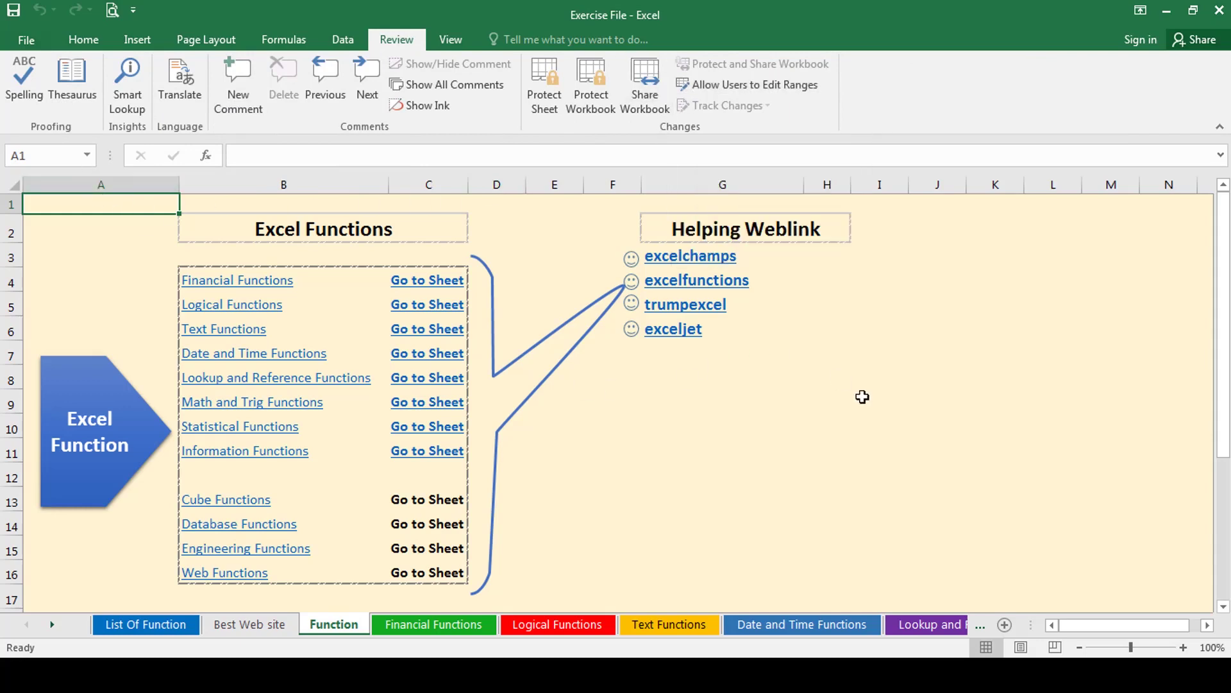
left_click(862, 397)
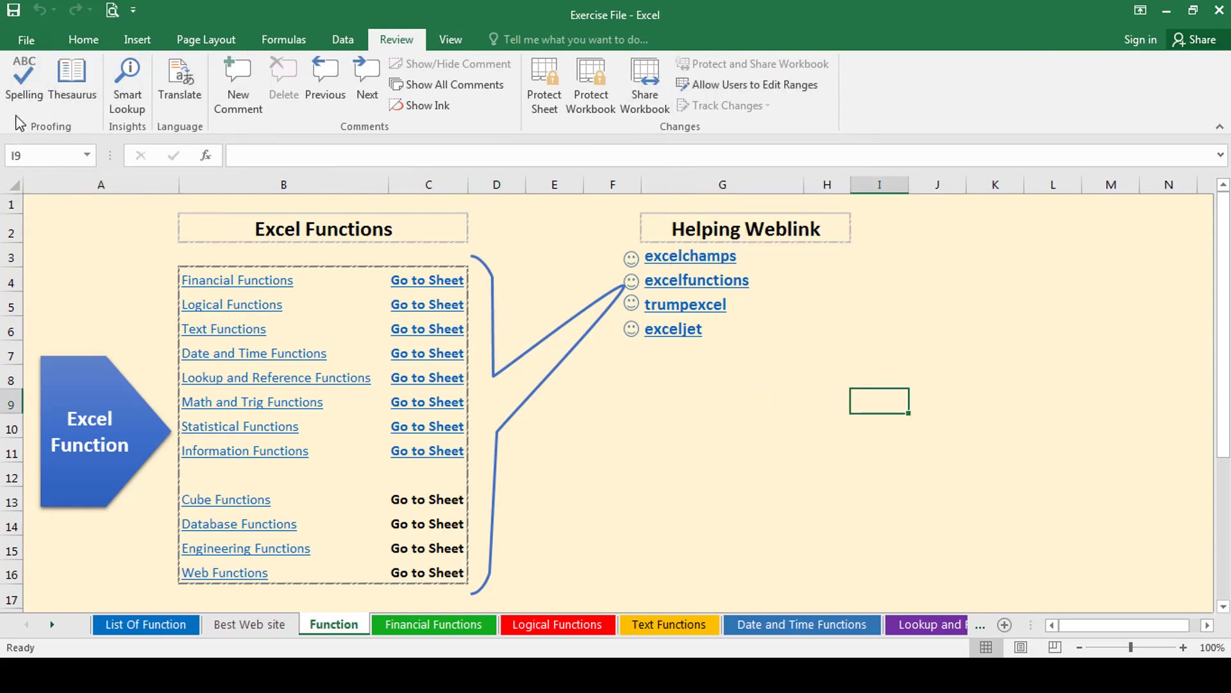
left_click(443, 43)
left_click(938, 473)
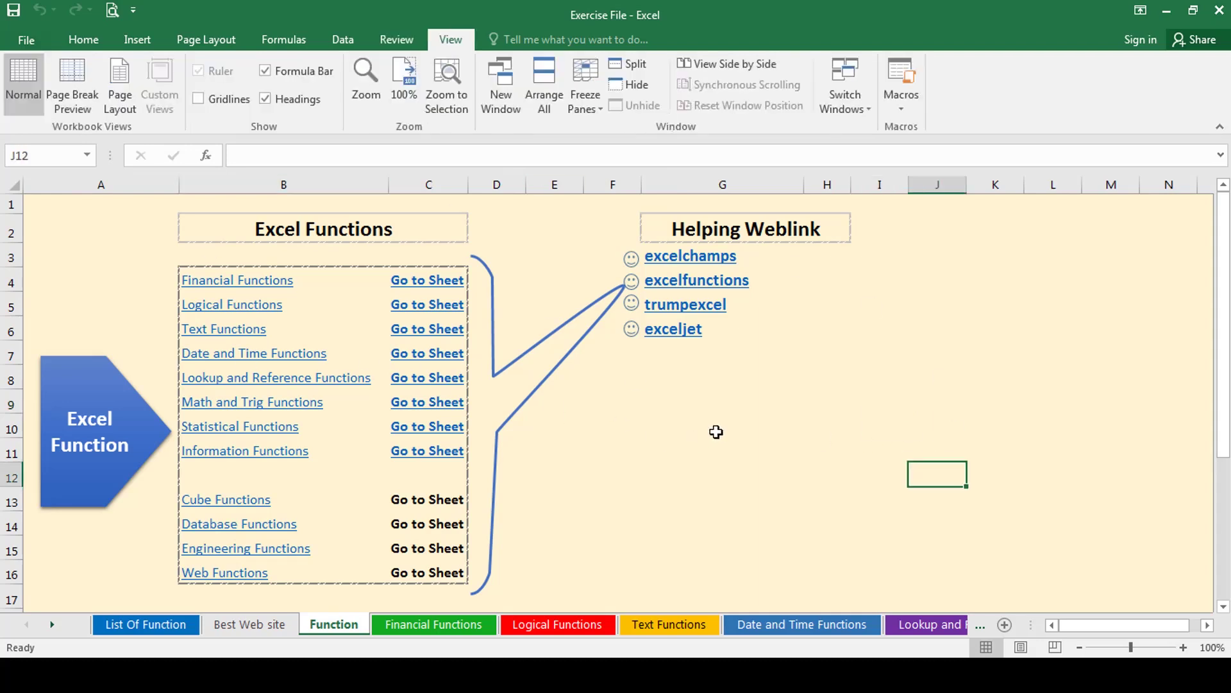
left_click(221, 99)
key("ctrl+Page_Down")
key("ctrl+Page_Down")
key("ctrl+Page_Down")
key("ctrl+Page_Down")
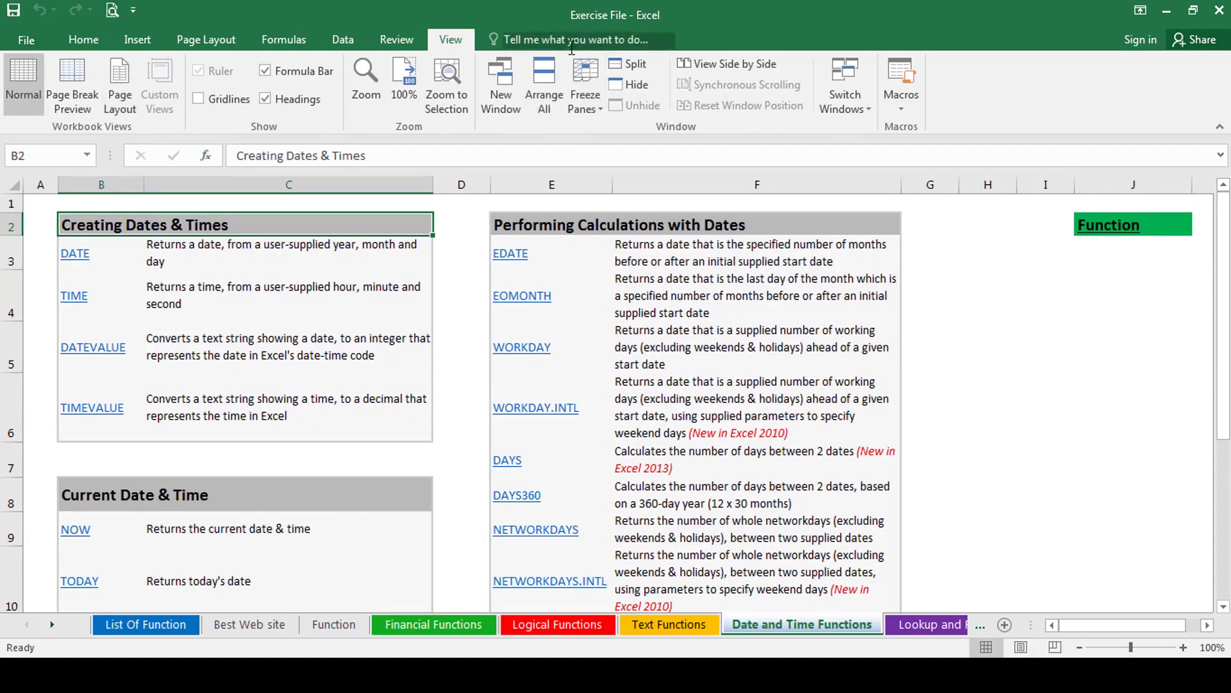
Cycle through every ribbon tab from Insert to View and settle back on the Home commands.
left_click(84, 39)
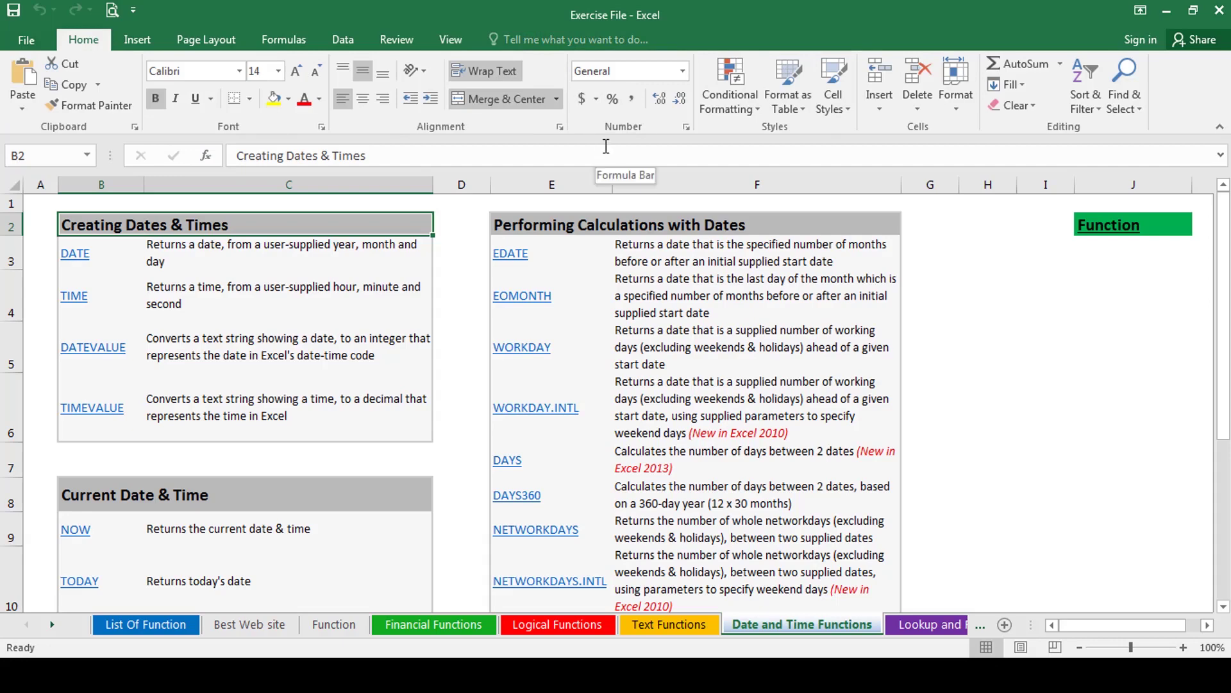
left_click(135, 40)
left_click(202, 40)
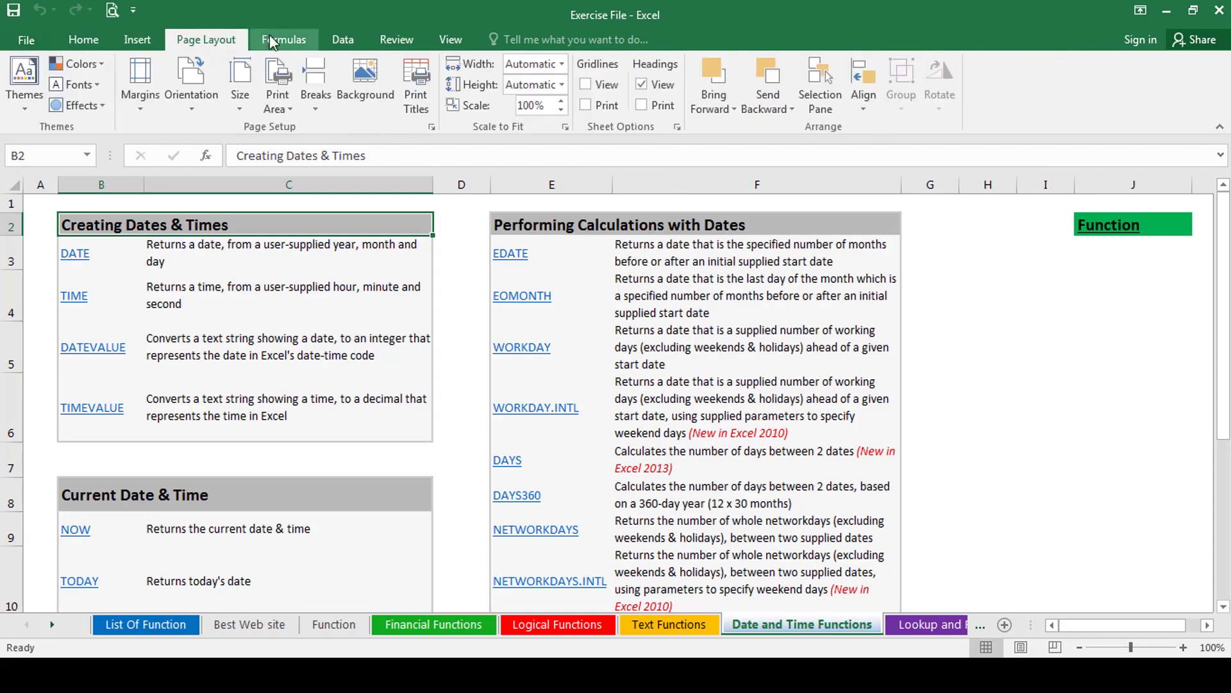
left_click(284, 40)
left_click(342, 40)
left_click(396, 40)
left_click(450, 40)
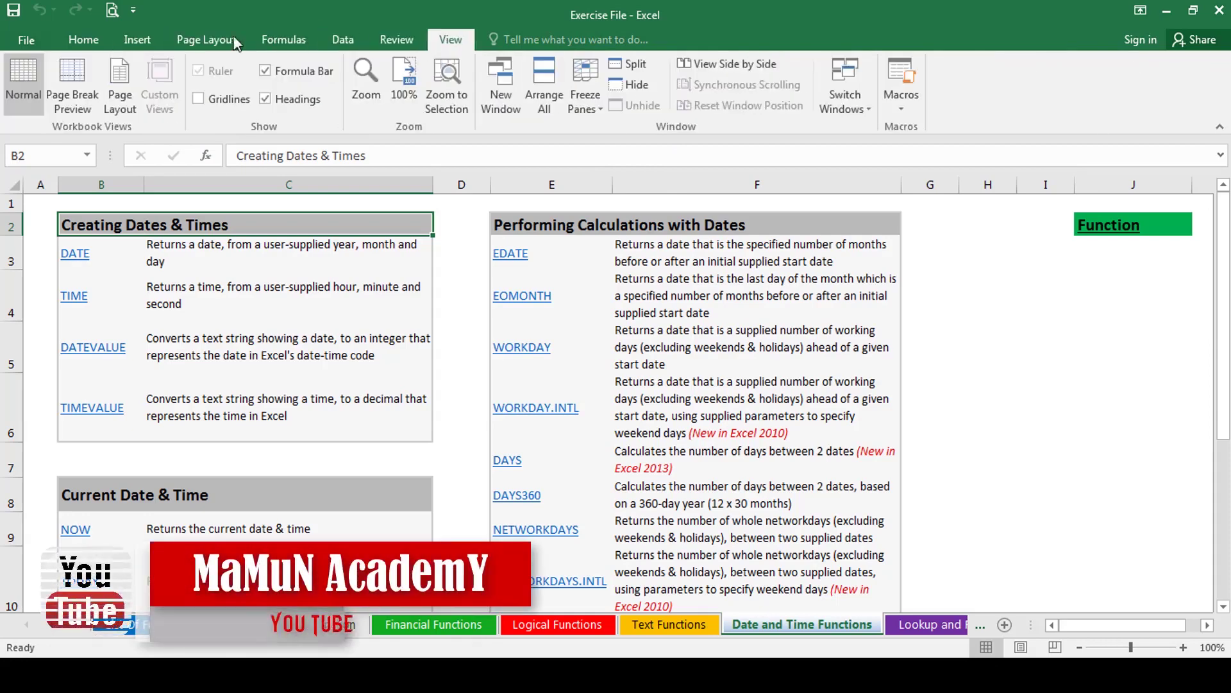
left_click(74, 40)
scroll(76, 42, "down", 2)
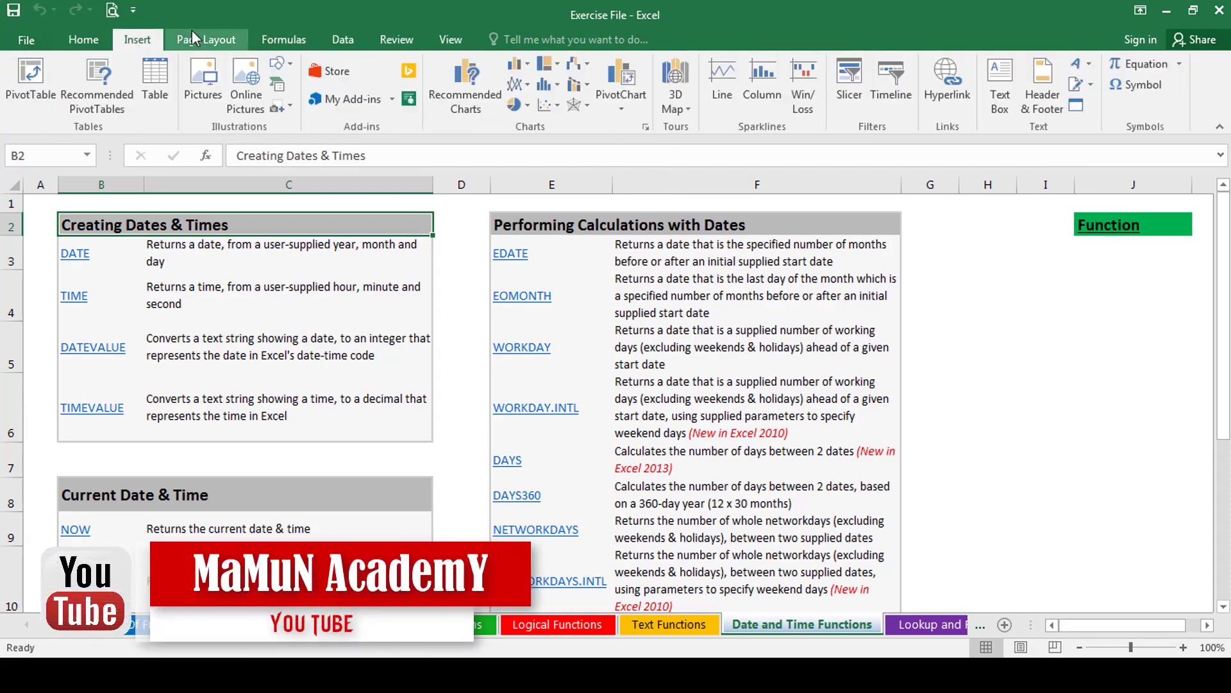
left_click(78, 42)
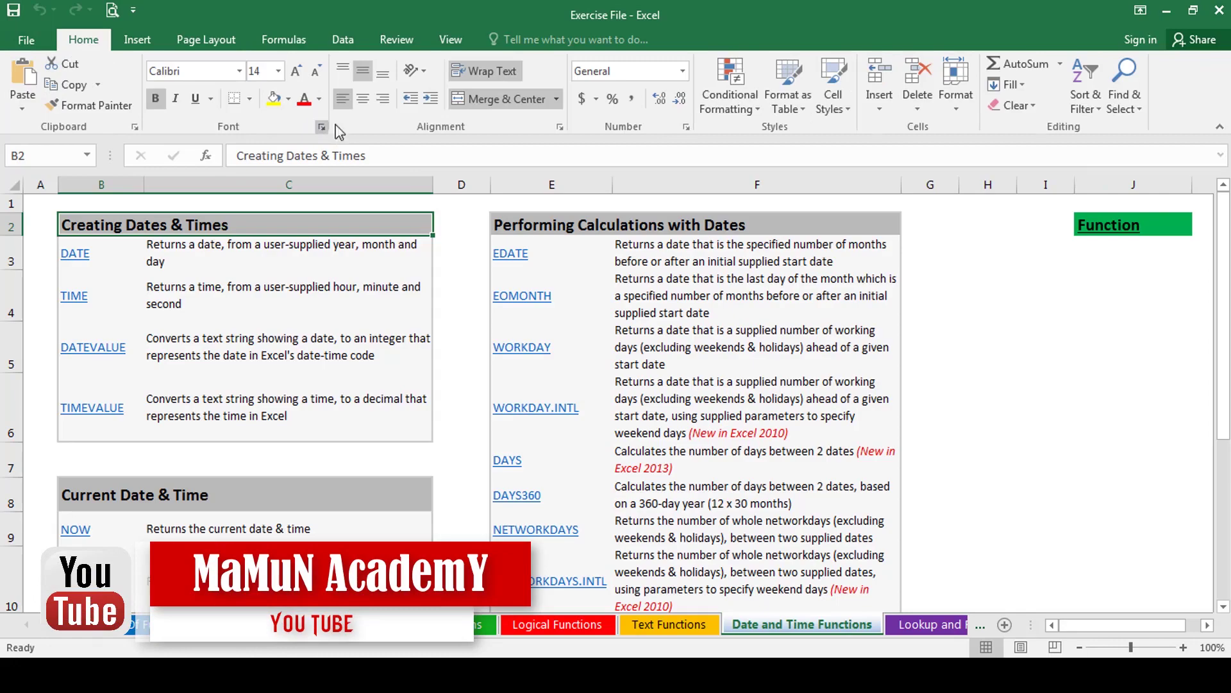
left_click(321, 127)
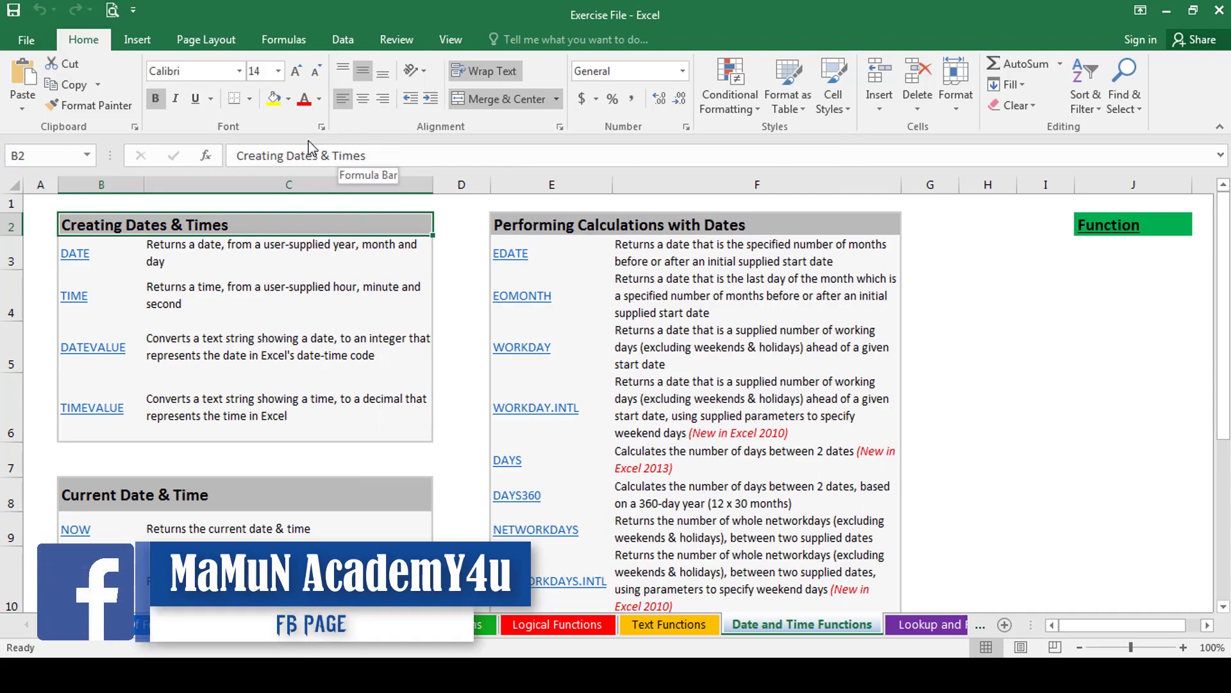
left_click(321, 126)
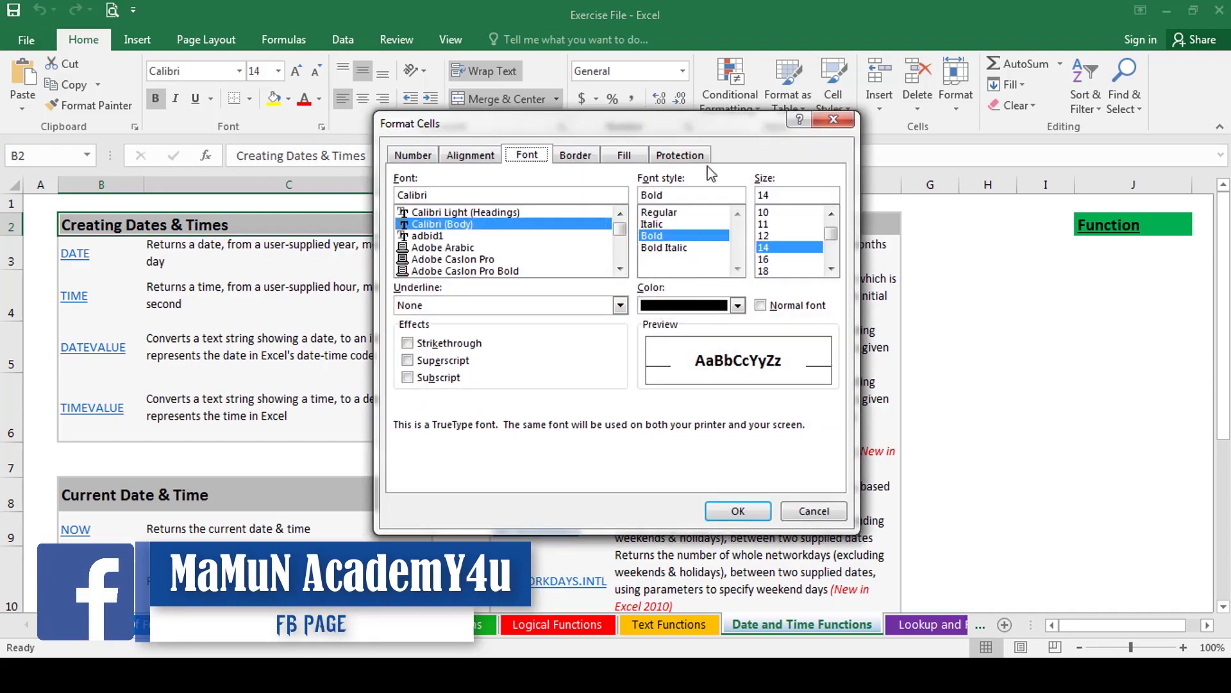
left_click(833, 120)
left_click(560, 127)
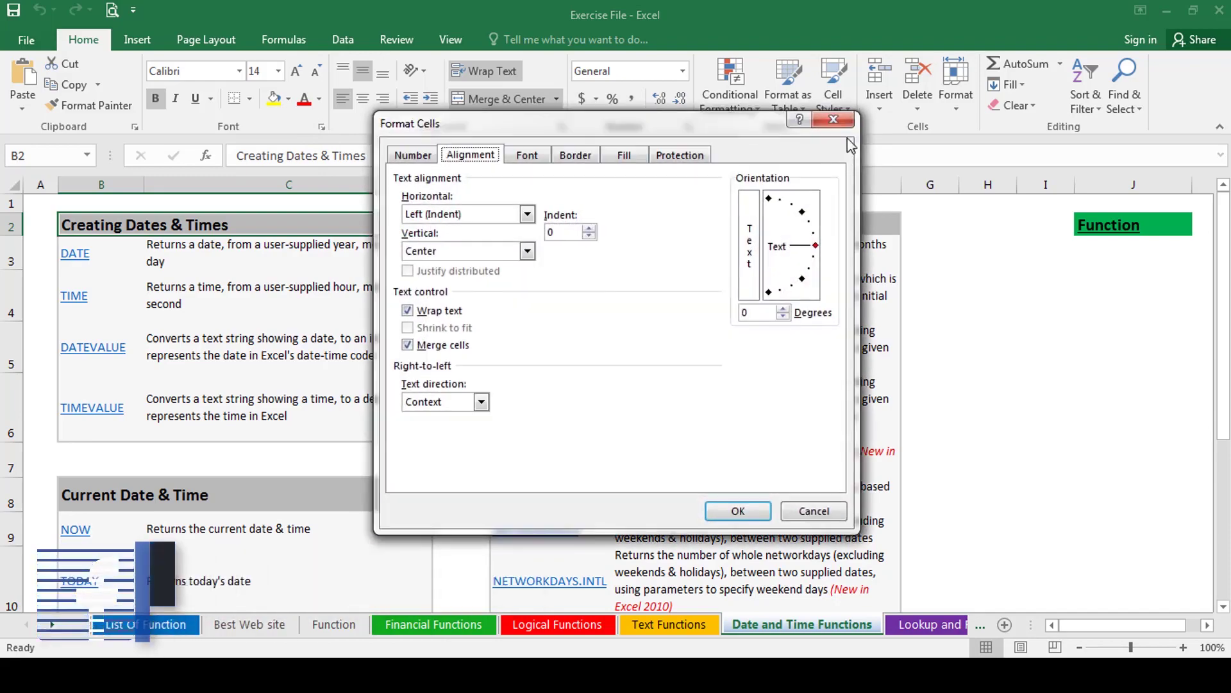
left_click(833, 120)
left_click(686, 127)
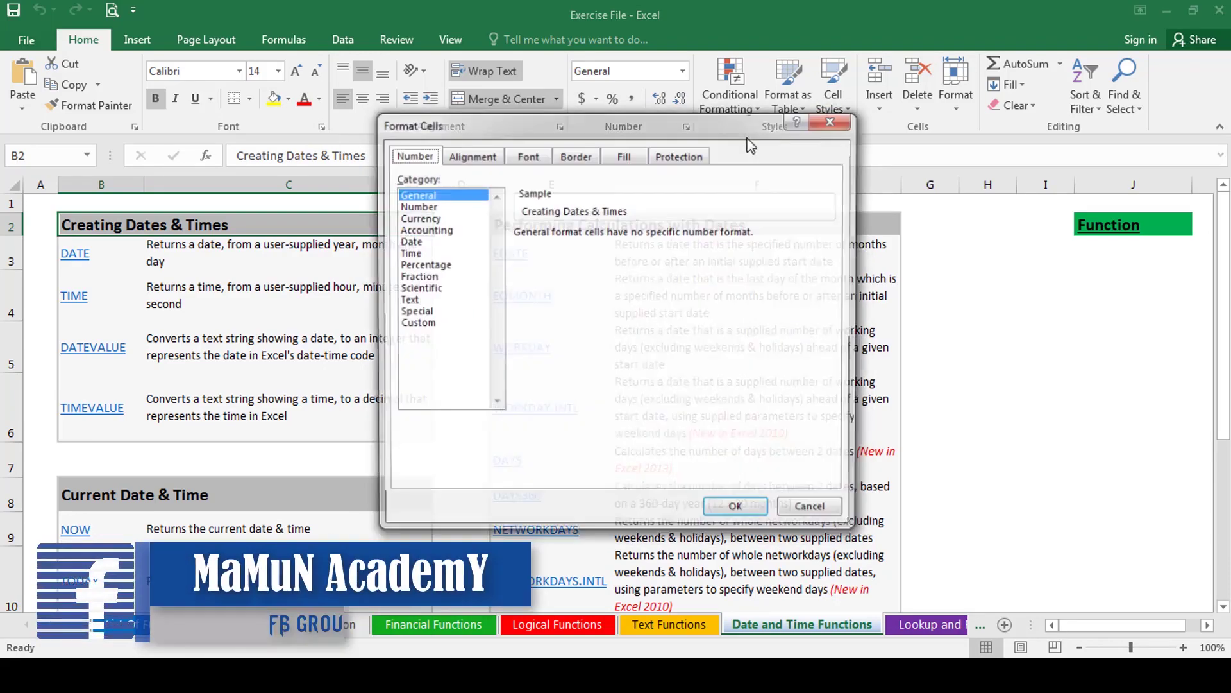
left_click(834, 120)
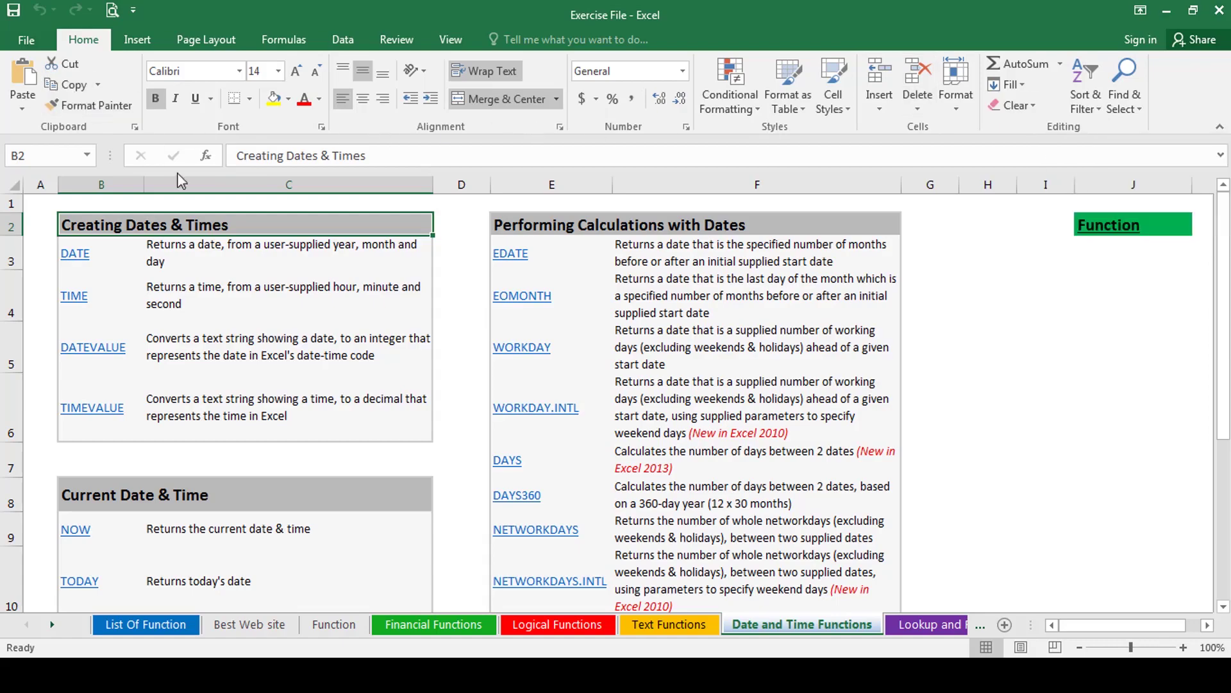
From the List Of Function index, open the LEN & REPT example and return.
left_click(146, 624)
scroll(468, 373, "down", 5)
scroll(490, 377, "up", 5)
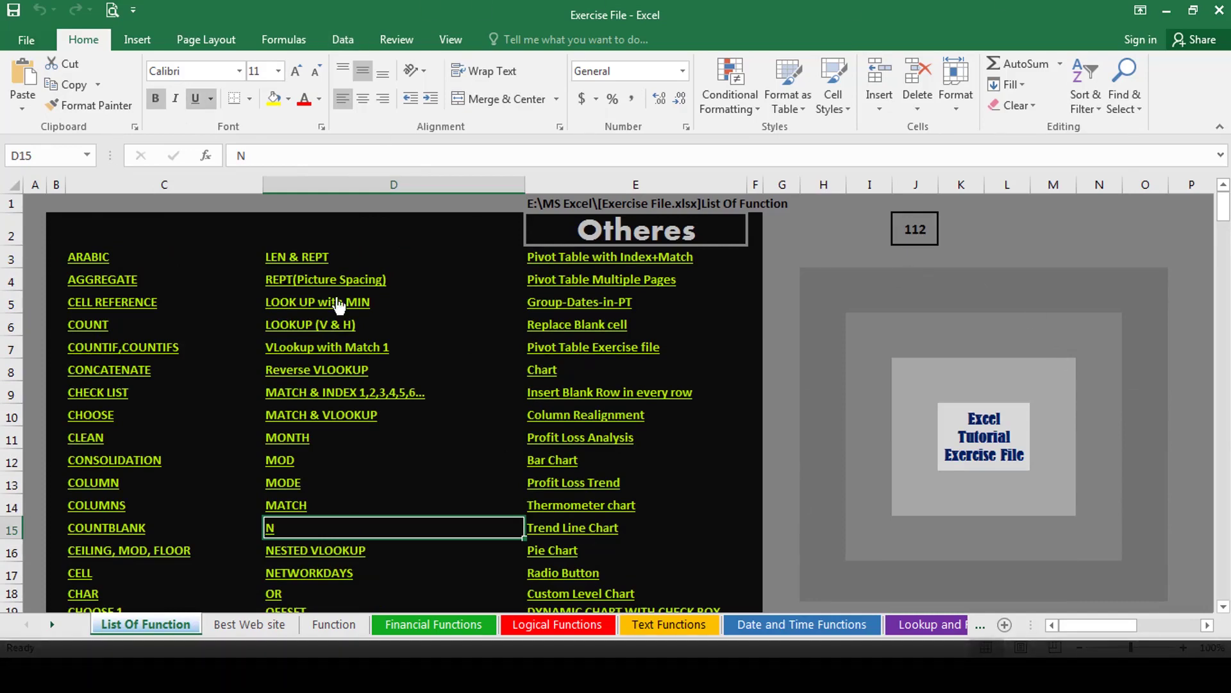
left_click(324, 258)
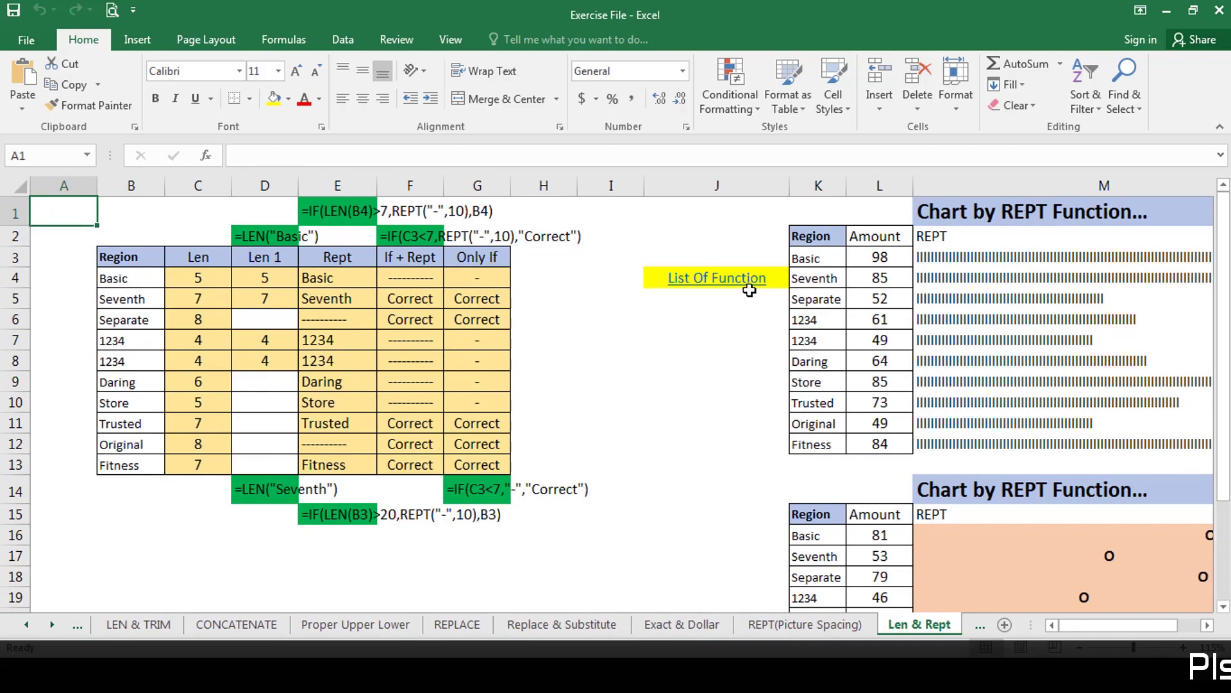
left_click(748, 286)
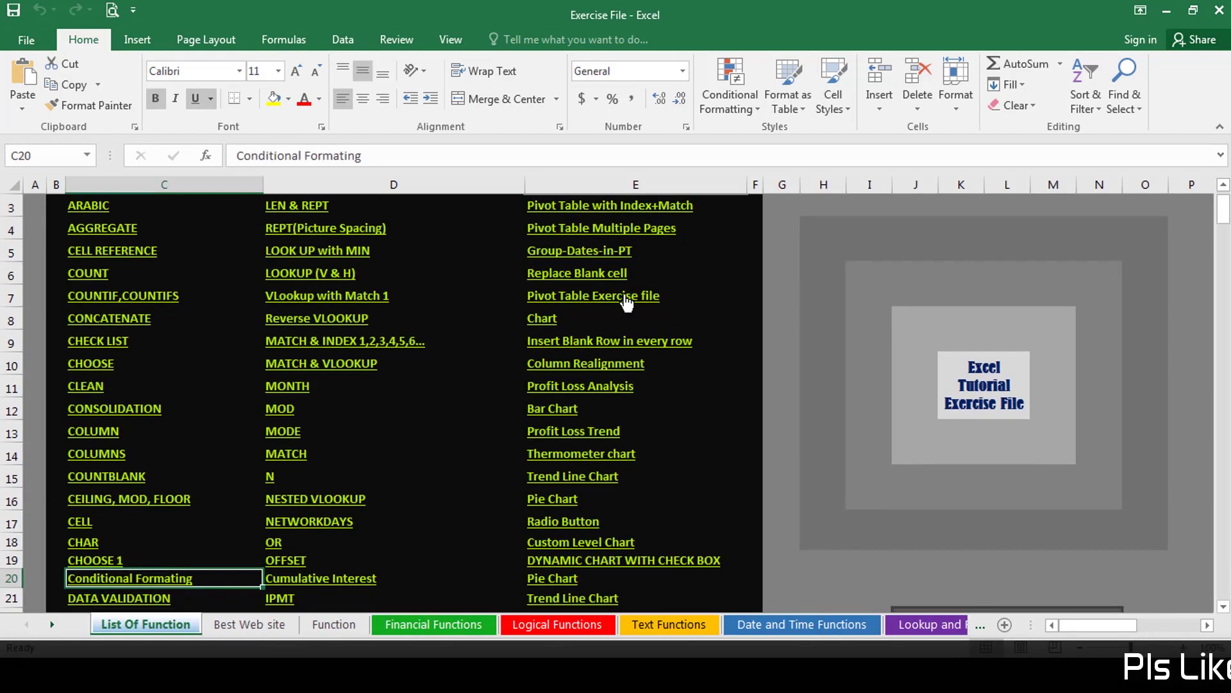
scroll(625, 302, "up", 1)
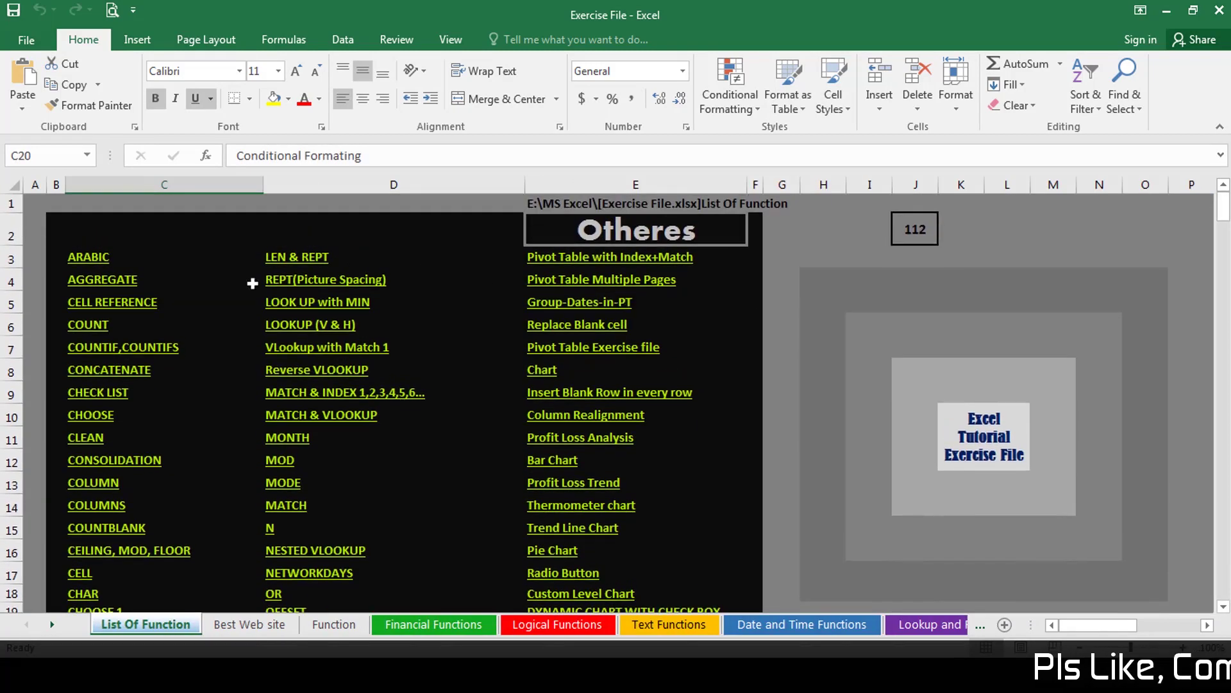
scroll(481, 449, "down", 4)
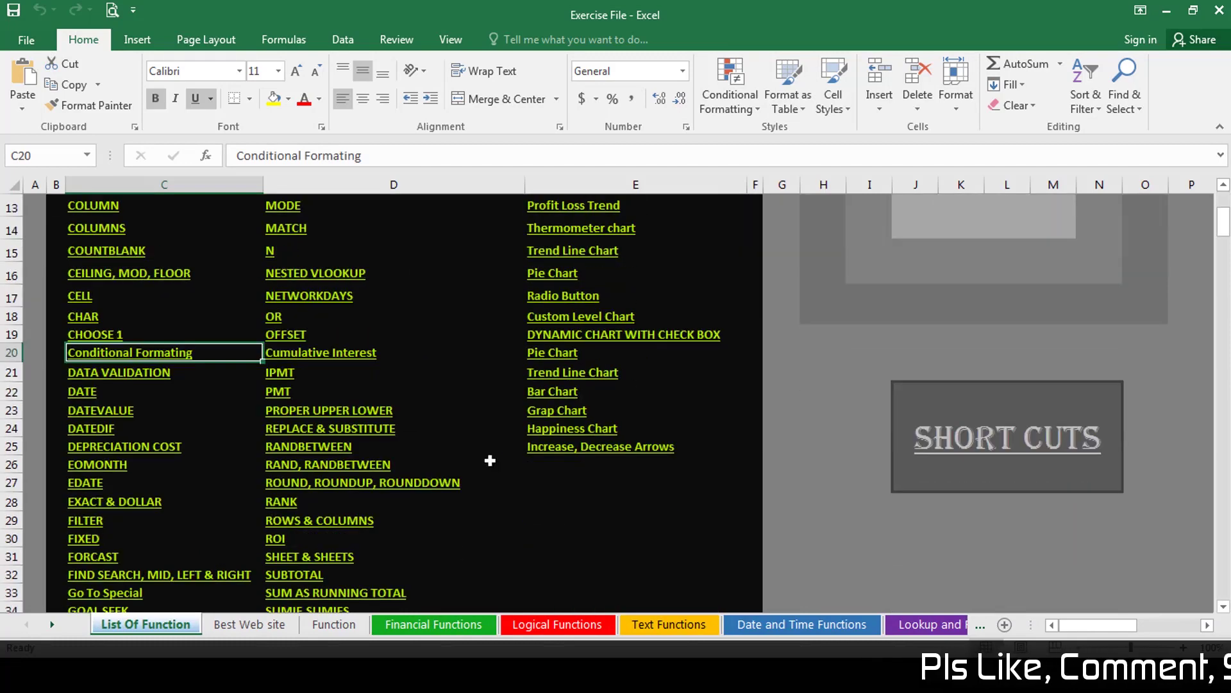
Visit the Increase, Decrease Arrows and IPMT examples, then follow the ADDRESS link to Cell reference.
left_click(626, 449)
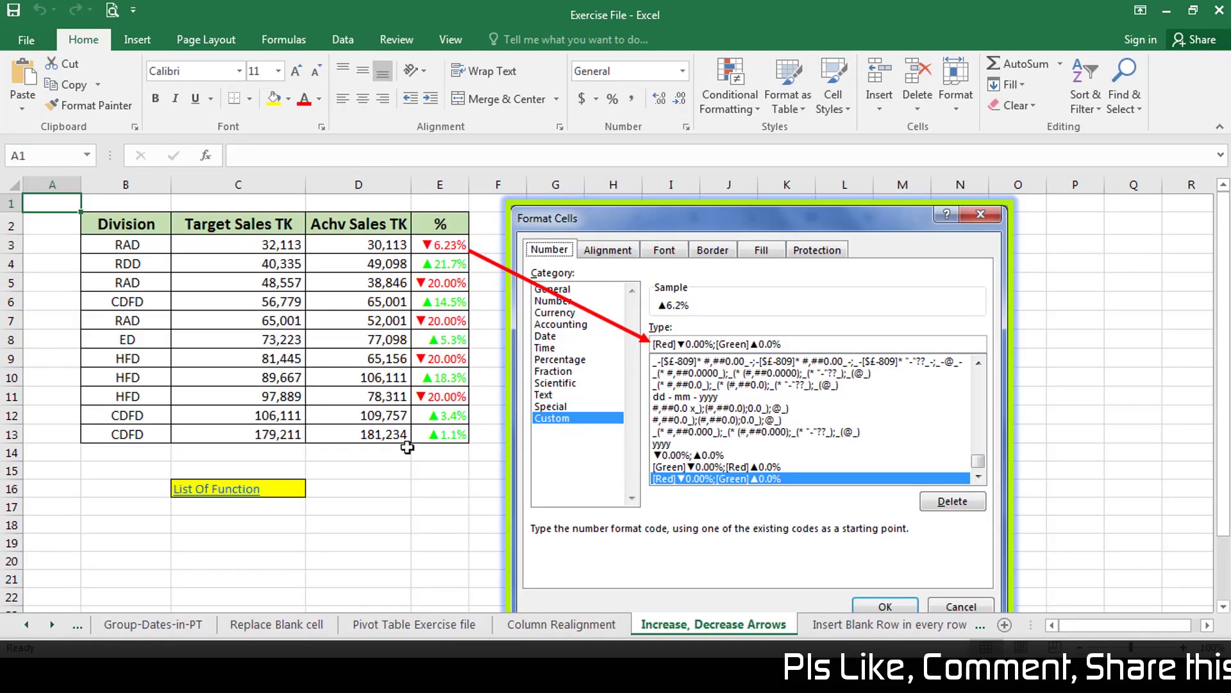
left_click(228, 491)
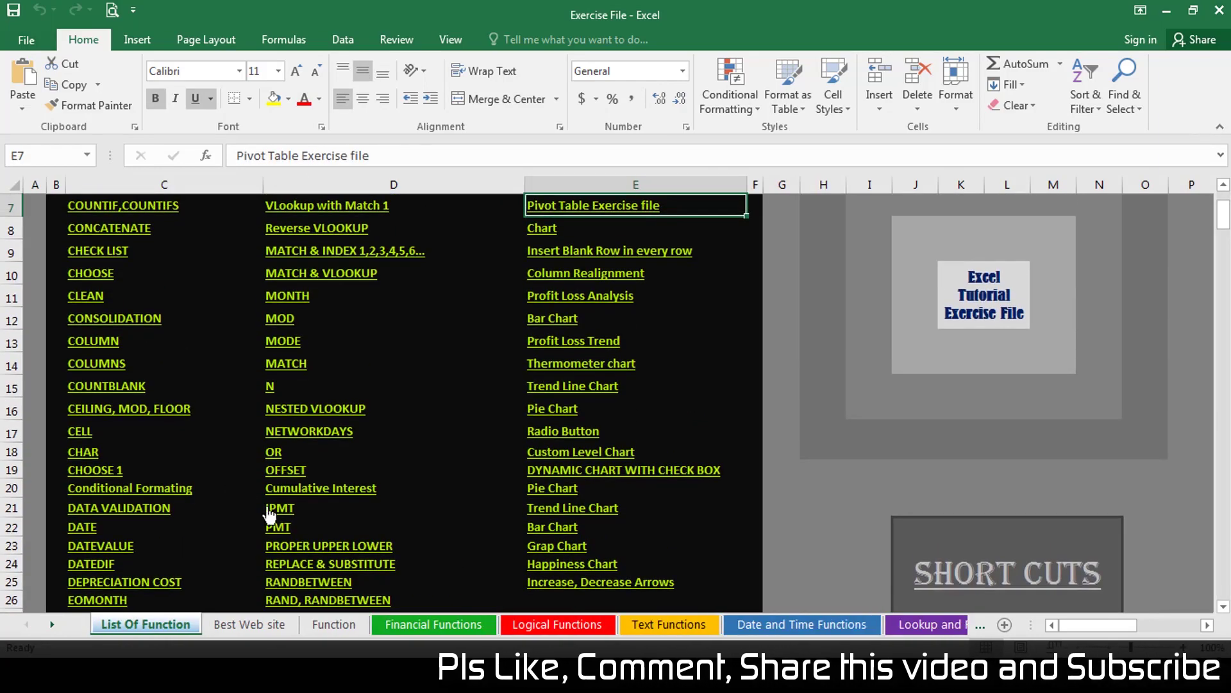
left_click(281, 515)
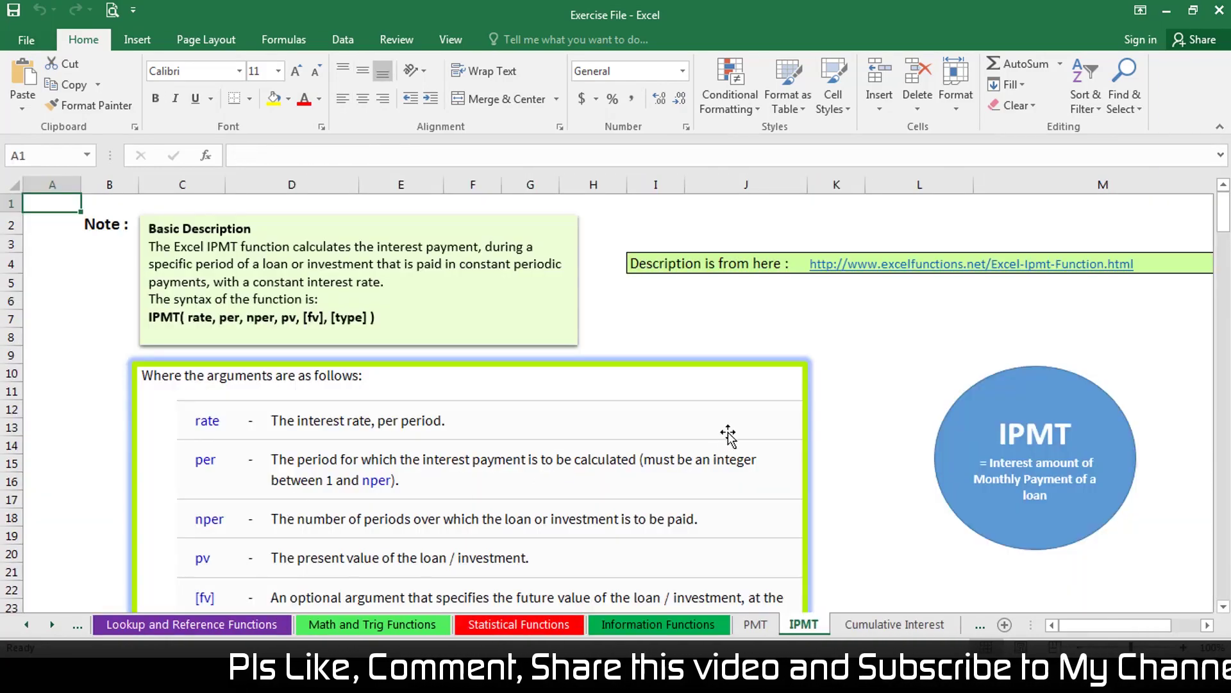
left_click(195, 626)
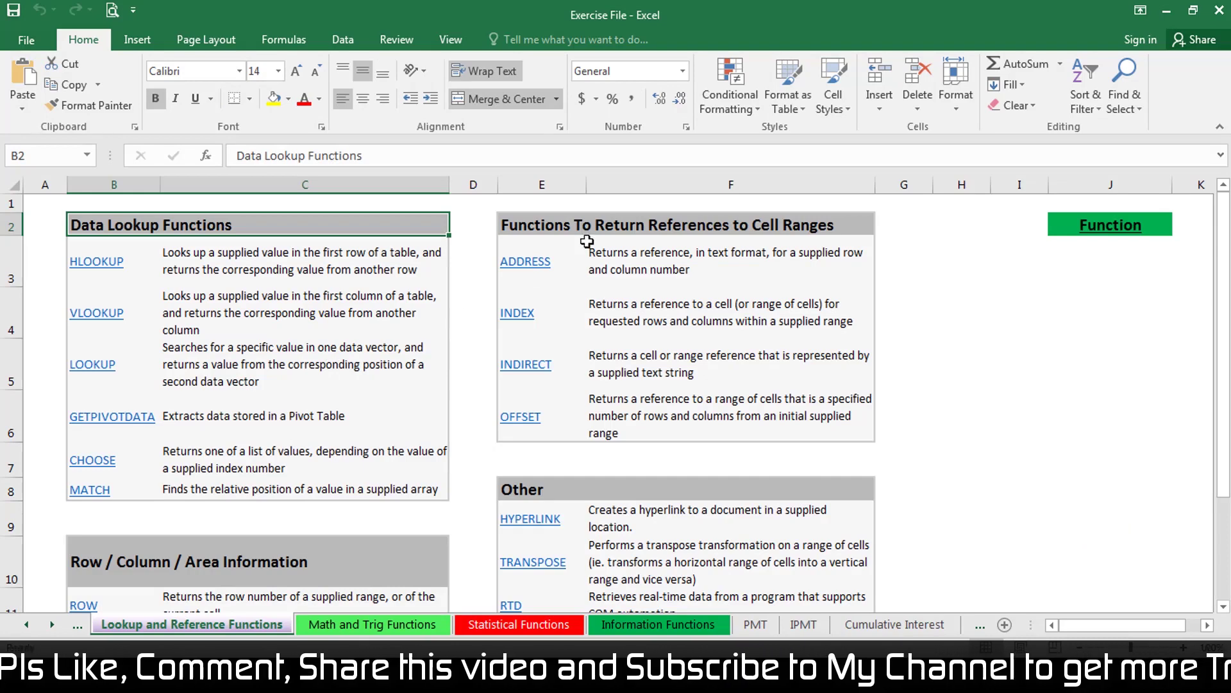
left_click(529, 263)
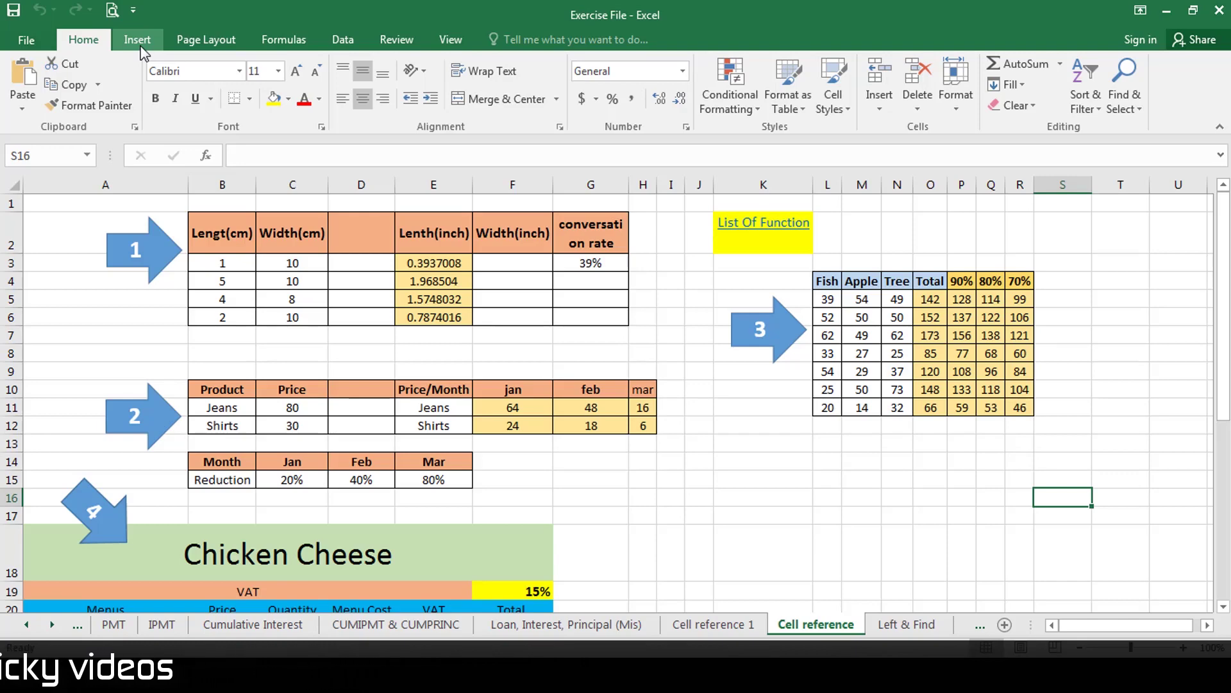
Select K13, then step through the forecast, CELL, COUNTBLANK, text-case, Exact & Dollar, Nested IF and ISBLANK sheets to IFNA.
key("Left")
key("Left")
key("Left")
key("Left")
key("Left")
key("Left")
key("Left")
key("Left")
key("Up")
key("Up")
key("Up")
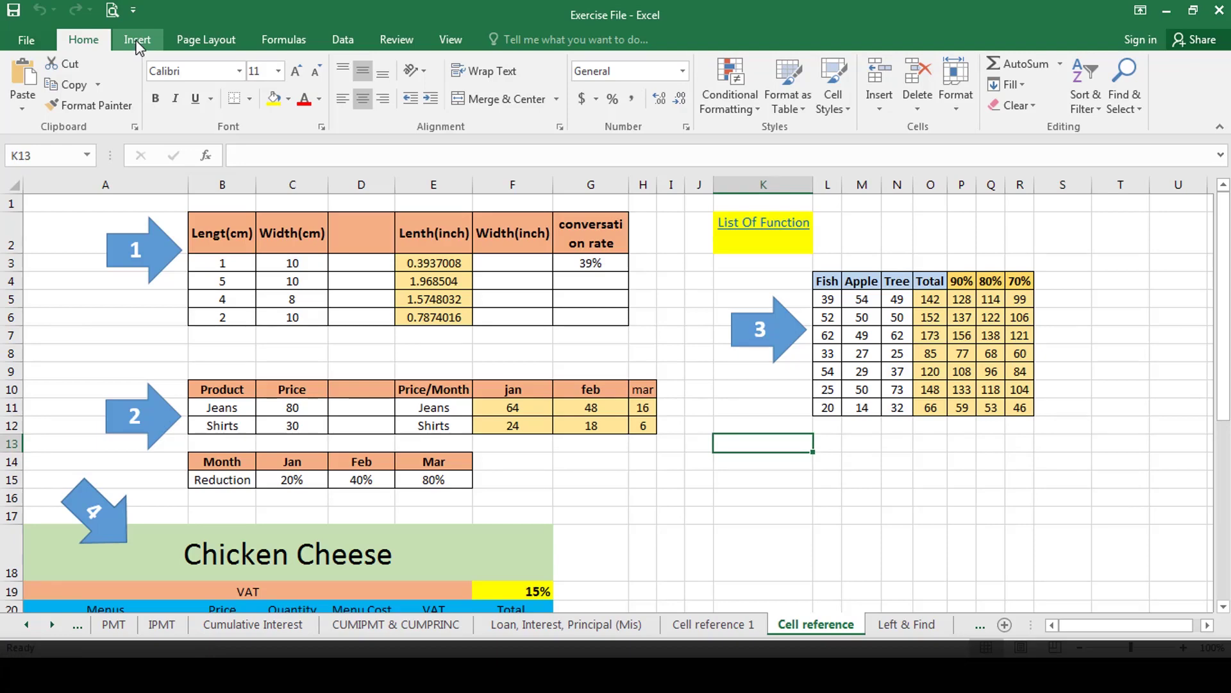
key("ctrl+Page_Down")
key("ctrl+Page_Down")
key("ctrl+Page_Down")
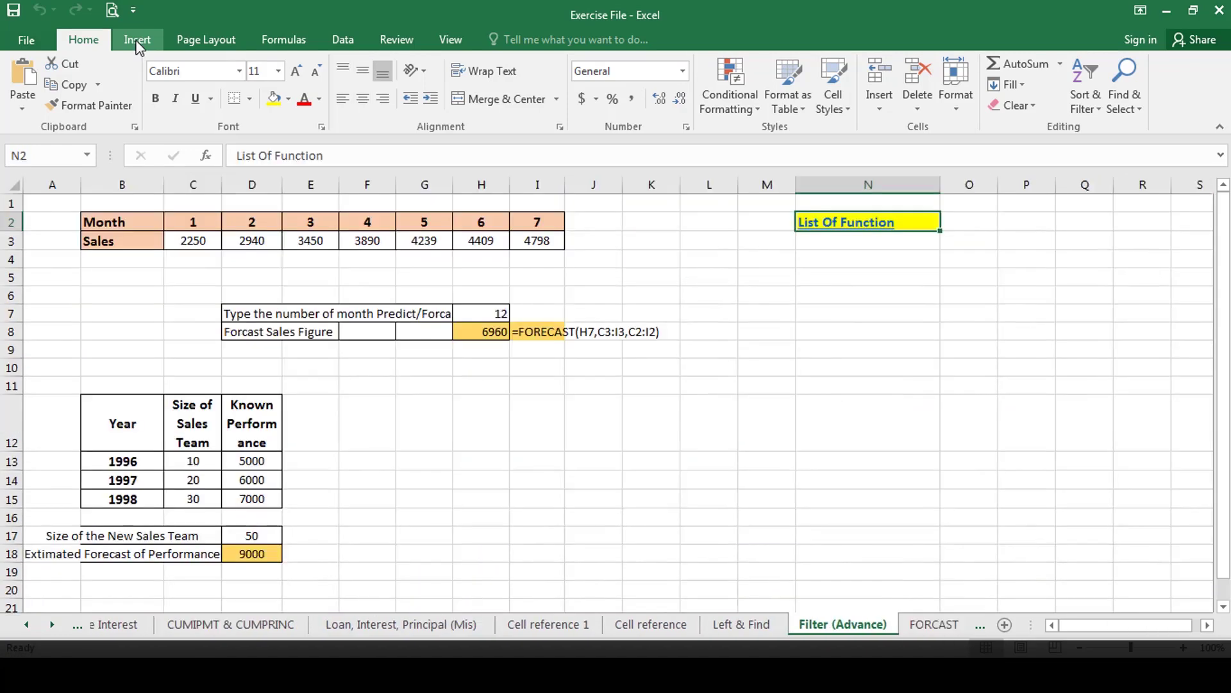
key("ctrl+Page_Down")
key("ctrl+Page_Down")
key("ctrl+Page_Down")
key("ctrl+Page_Down")
key("ctrl+Page_Down")
key("ctrl+Page_Down")
key("ctrl+Page_Down")
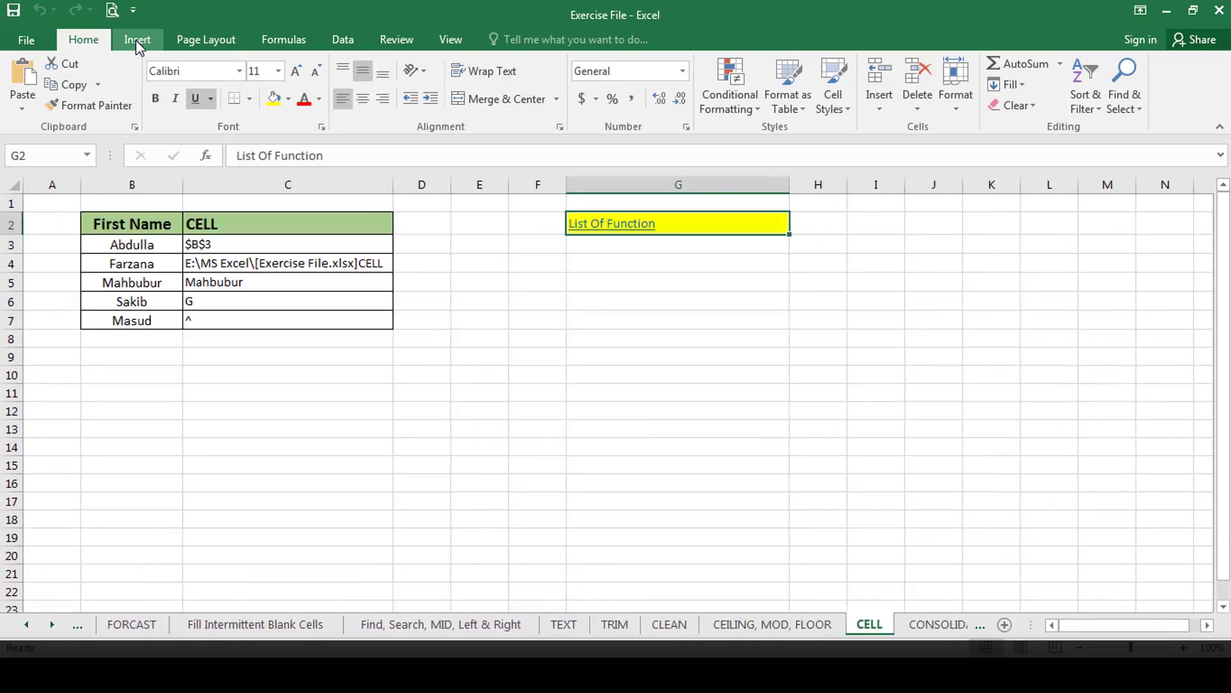
key("ctrl+Page_Down")
key("ctrl+Page_Down")
key("ctrl+Page_Down")
key("ctrl+Page_Down")
key("ctrl+Page_Down")
key("ctrl+Page_Down")
key("ctrl+Page_Down")
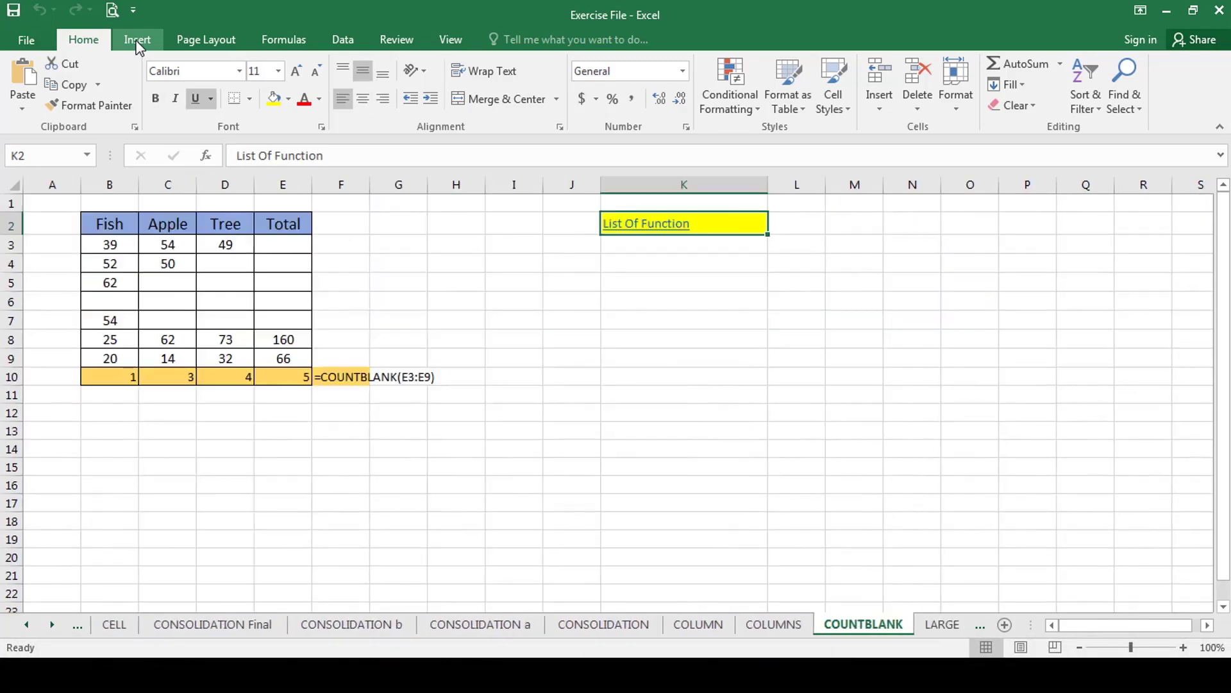
key("ctrl+Page_Down")
key("ctrl+Page_Down")
key("ctrl+Page_Down")
key("ctrl+Page_Down")
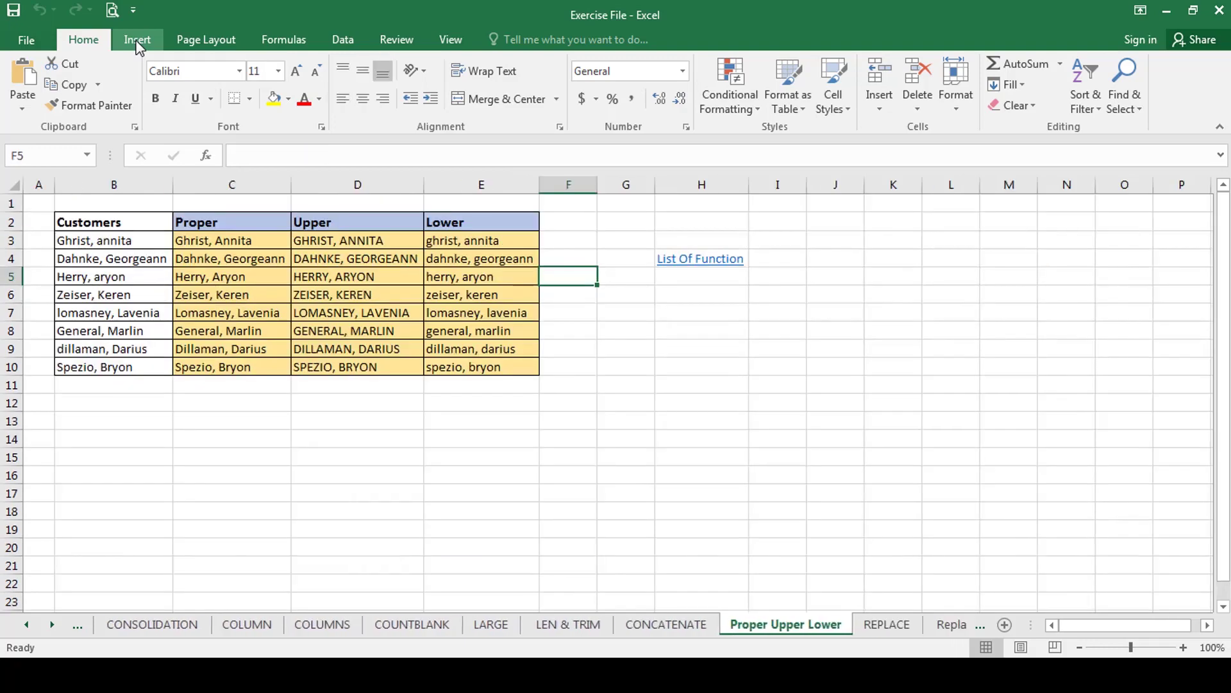
key("ctrl+Page_Down")
key("ctrl+Page_Down")
key("ctrl+Page_Down")
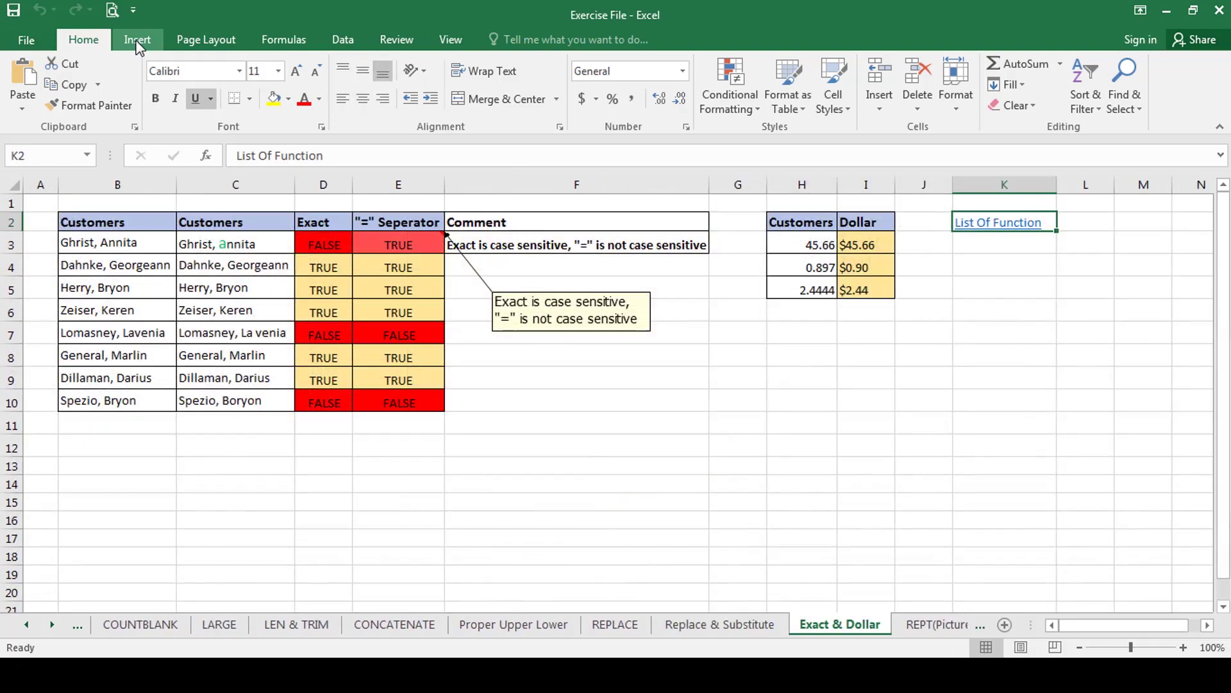
key("ctrl+Page_Down")
key("ctrl+Page_Down")
key("ctrl+Page_Down")
key("ctrl+Page_Down")
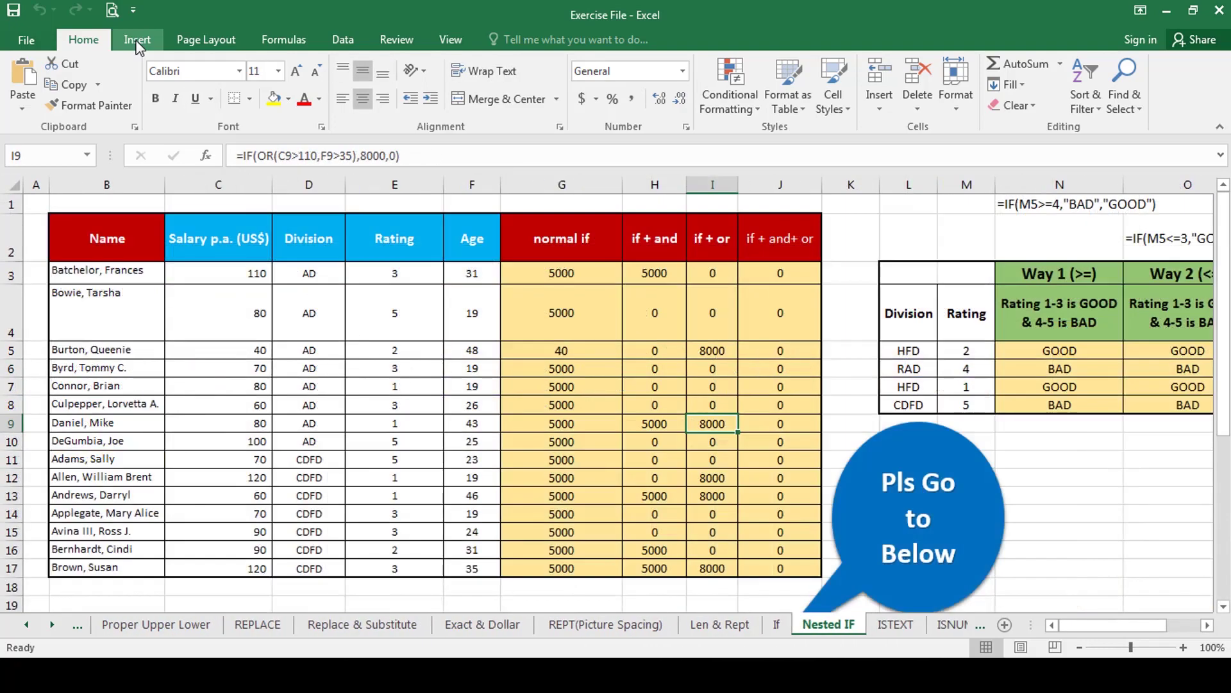
key("ctrl+Page_Down")
key("ctrl+Page_Down")
key("ctrl+Page_Down")
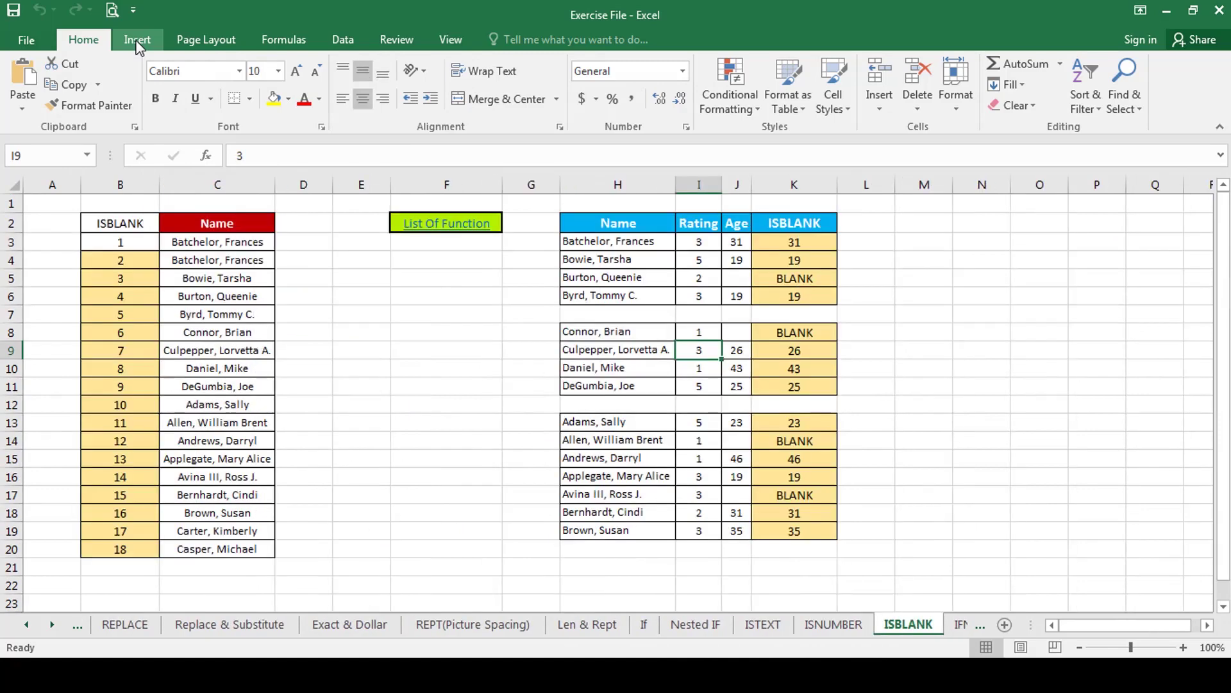
key("ctrl+Page_Down")
key("ctrl+Page_Down")
key("ctrl+Page_Down")
key("ctrl+Page_Down")
key("ctrl+Page_Down")
key("ctrl+Page_Down")
key("ctrl+Page_Down")
key("ctrl+Page_Down")
key("ctrl+Page_Down")
key("ctrl+Page_Down")
key("ctrl+Page_Down")
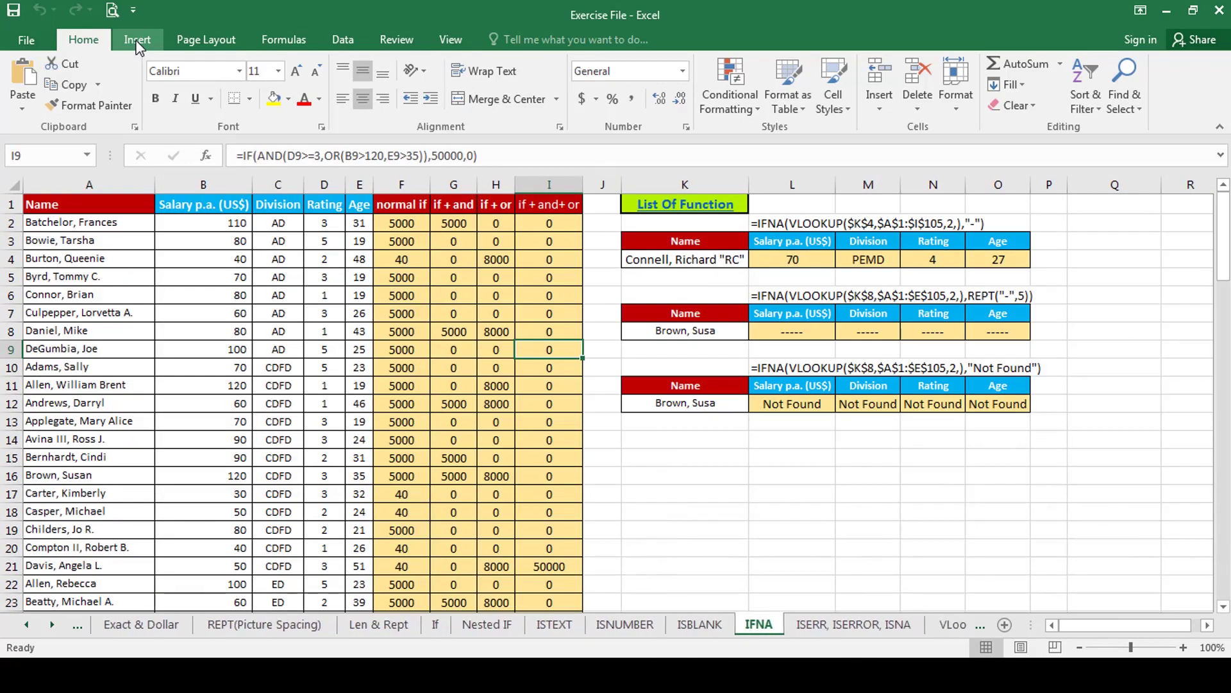